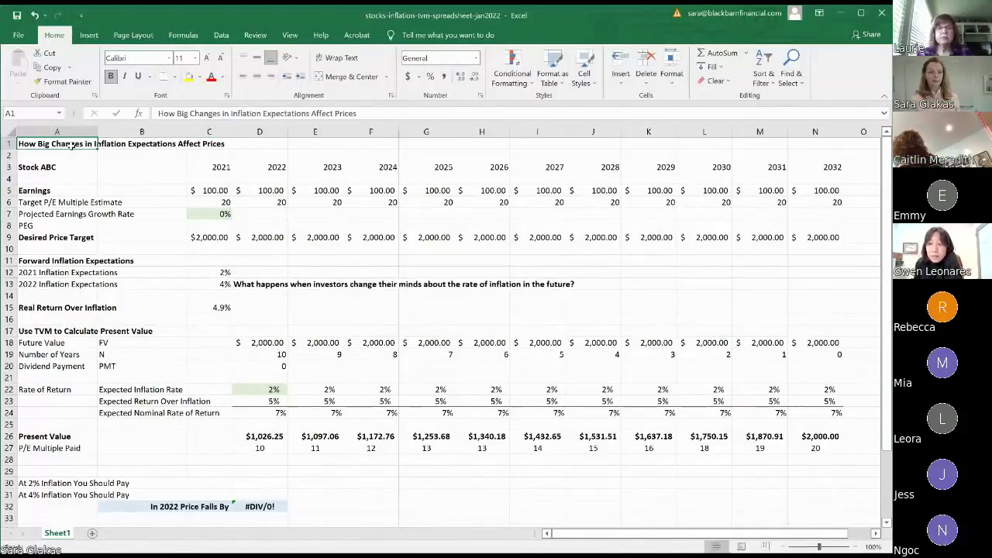
Set the projected earnings growth rate for Stock ABC to 15%
{"action": "left_click", "coordinate": [88, 166]}
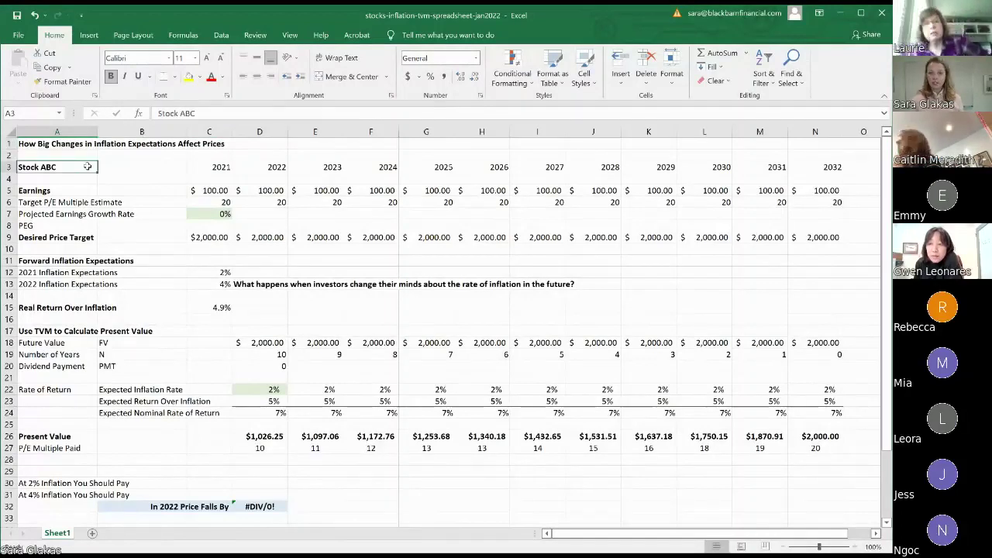
{"action": "left_click", "coordinate": [217, 167]}
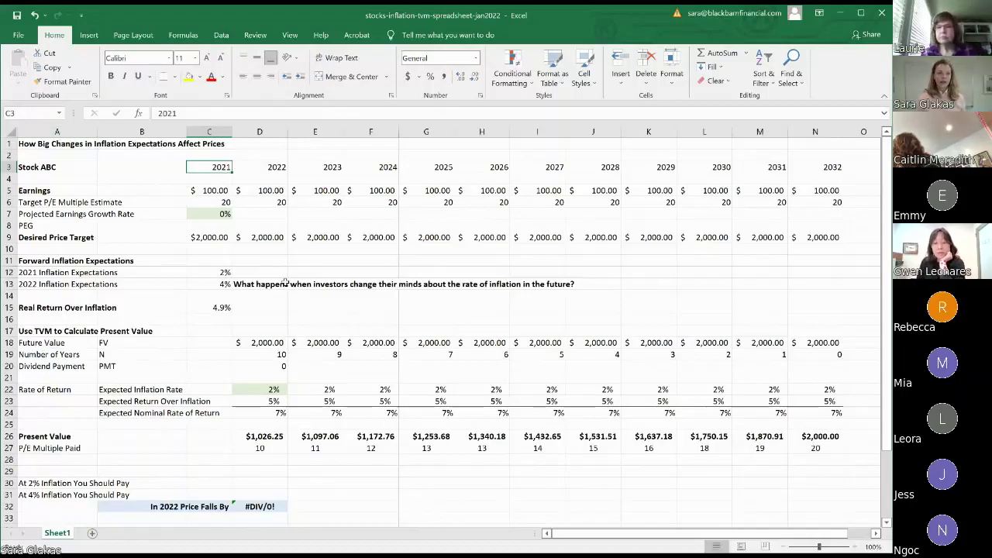
{"action": "key", "text": "Down"}
{"action": "key", "text": "Down"}
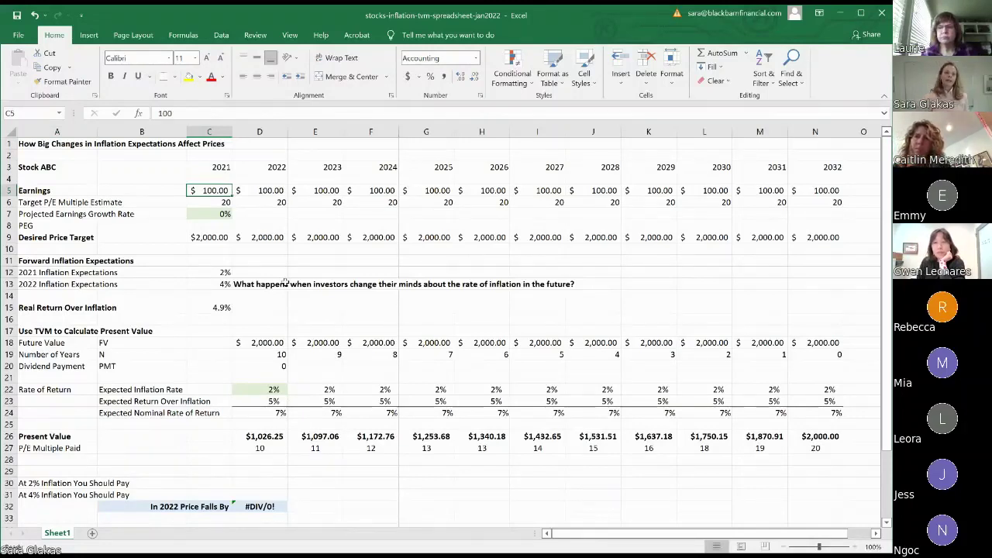
{"action": "key", "text": "Down"}
{"action": "key", "text": "Down"}
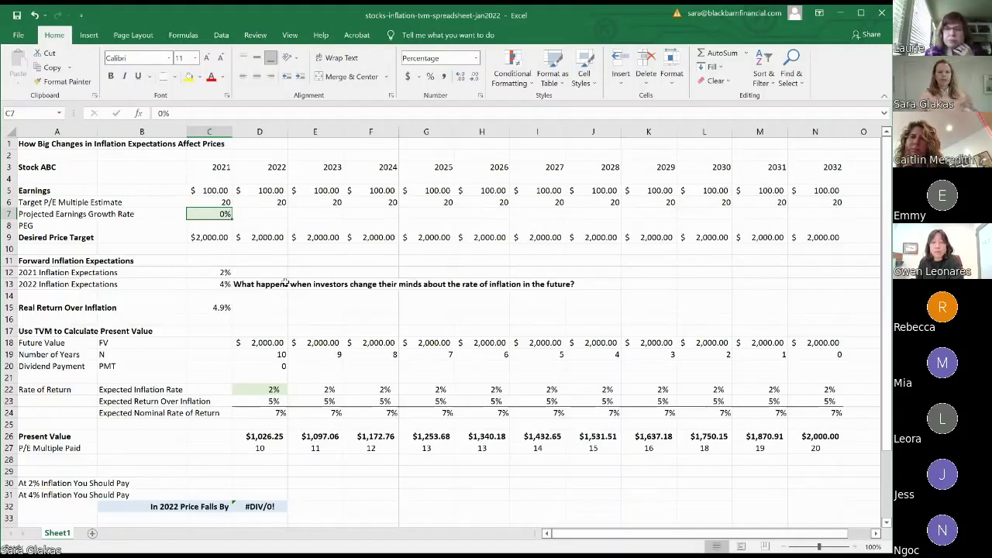
{"action": "type", "text": "15"}
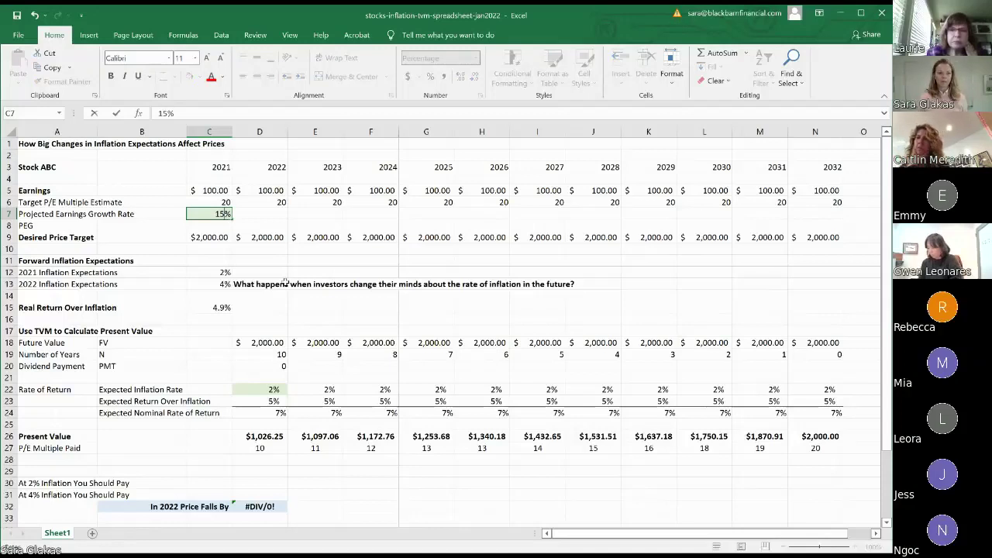
{"action": "key", "text": "Return"}
{"action": "key", "text": "Up"}
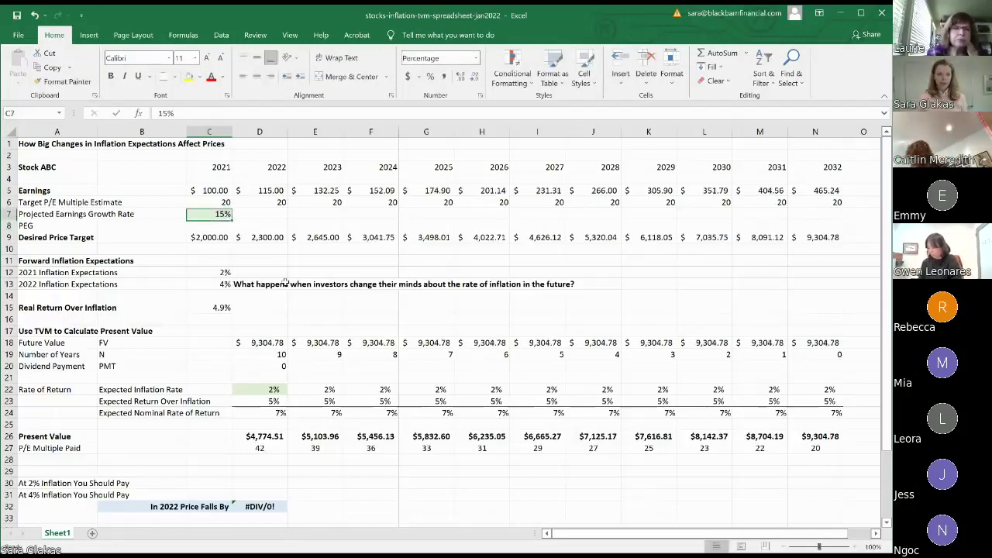
Review the projected earnings year by year, from 2021 through 2032
{"action": "key", "text": "Up"}
{"action": "key", "text": "Up"}
{"action": "key", "text": "Right"}
{"action": "key", "text": "Right"}
{"action": "key", "text": "Right"}
{"action": "key", "text": "Right"}
{"action": "key", "text": "Right"}
{"action": "key", "text": "Right"}
{"action": "key", "text": "Right"}
{"action": "key", "text": "Right"}
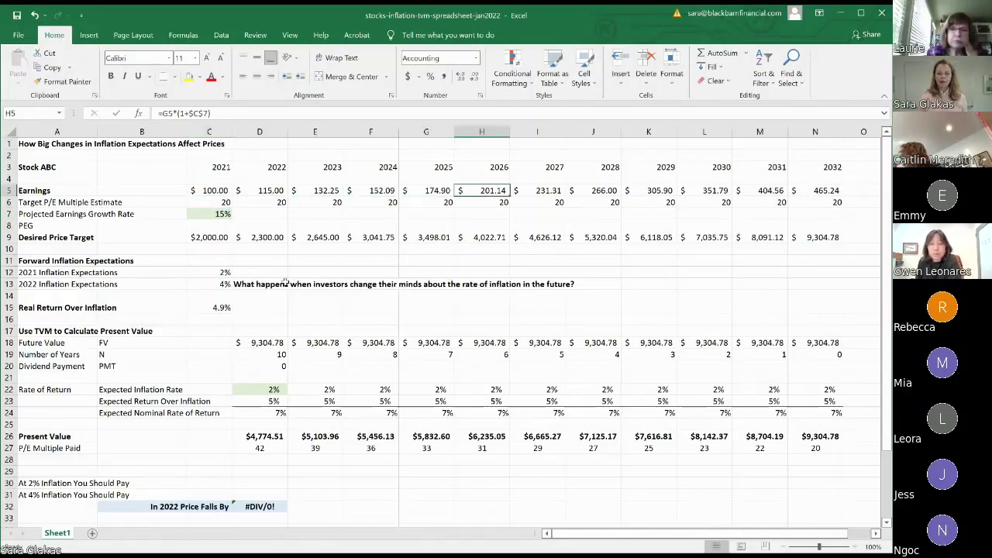
{"action": "key", "text": "Right"}
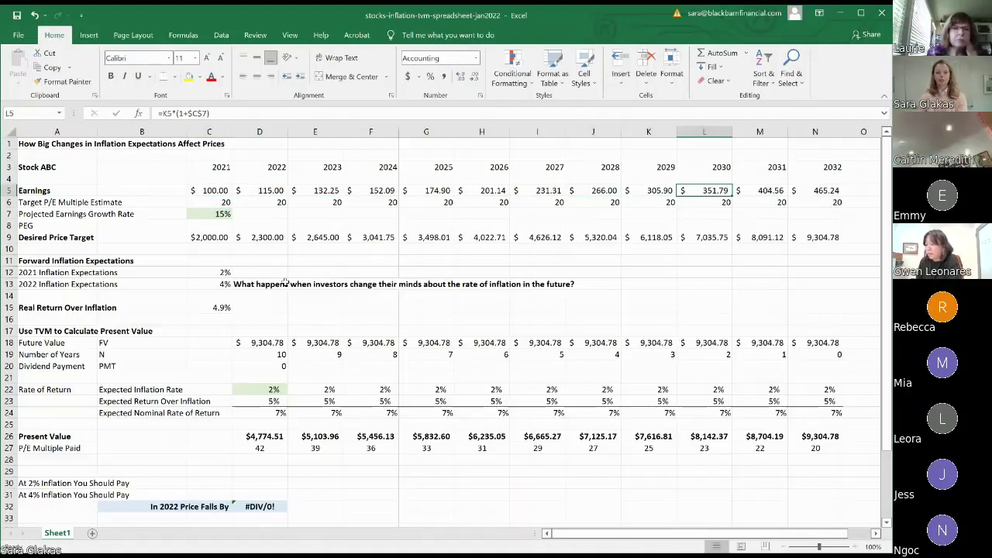
{"action": "key", "text": "Right"}
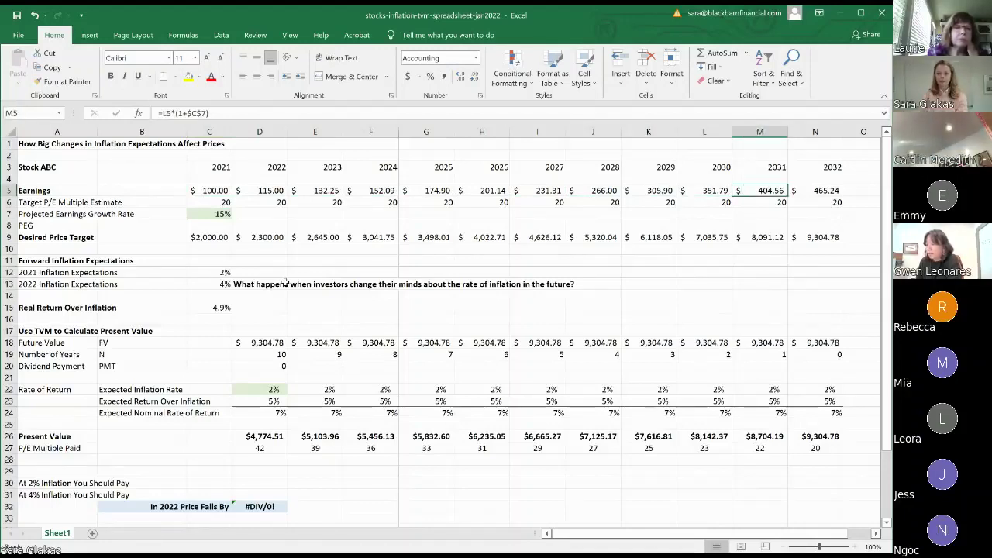
{"action": "key", "text": "Right"}
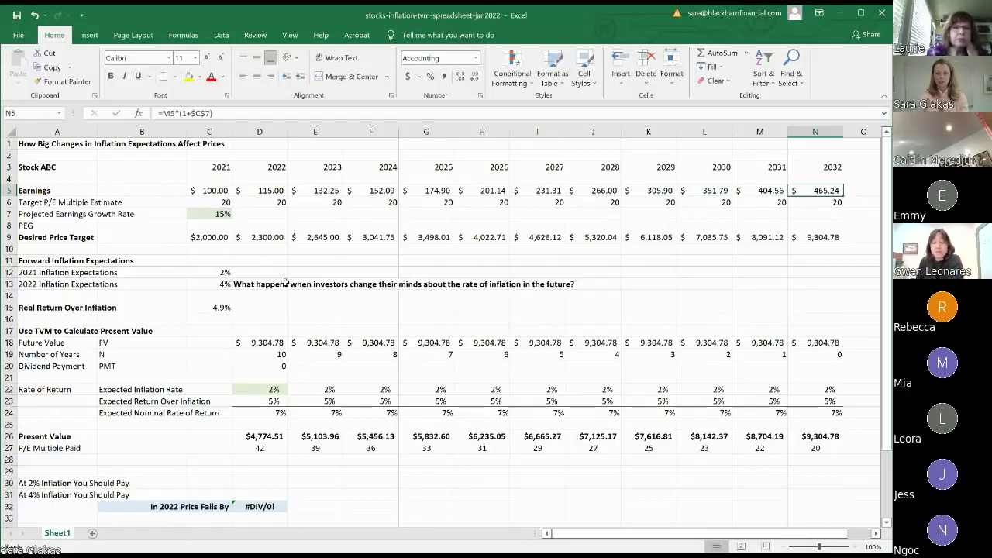
Examine the desired price target row, from 2032 back to the earliest years
{"action": "key", "text": "Down"}
{"action": "key", "text": "Down"}
{"action": "key", "text": "Down"}
{"action": "key", "text": "Down"}
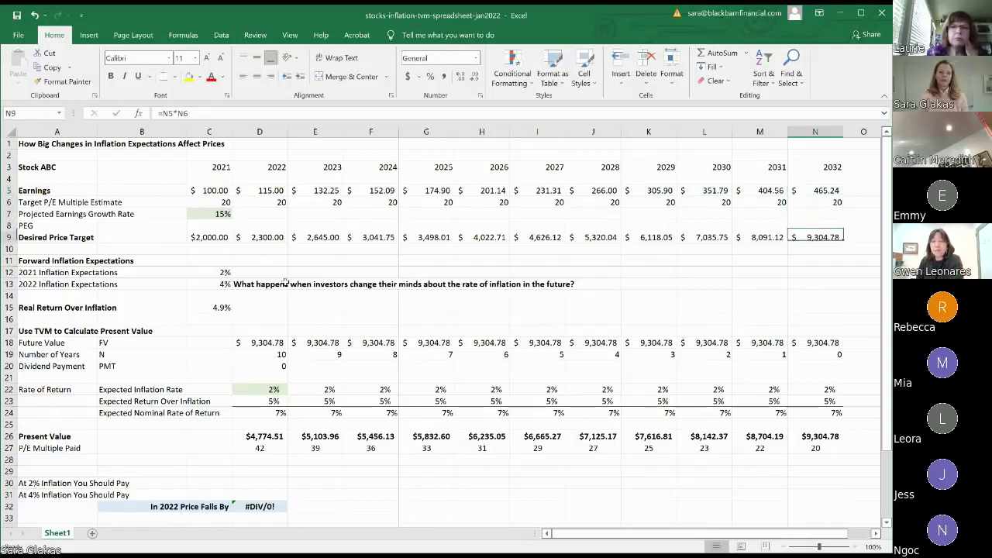
{"action": "key", "text": "Left"}
{"action": "key", "text": "Left"}
{"action": "key", "text": "Left"}
{"action": "key", "text": "Left"}
{"action": "key", "text": "Left"}
{"action": "key", "text": "Left"}
{"action": "key", "text": "Left"}
{"action": "key", "text": "Left"}
{"action": "key", "text": "Left"}
{"action": "key", "text": "Left"}
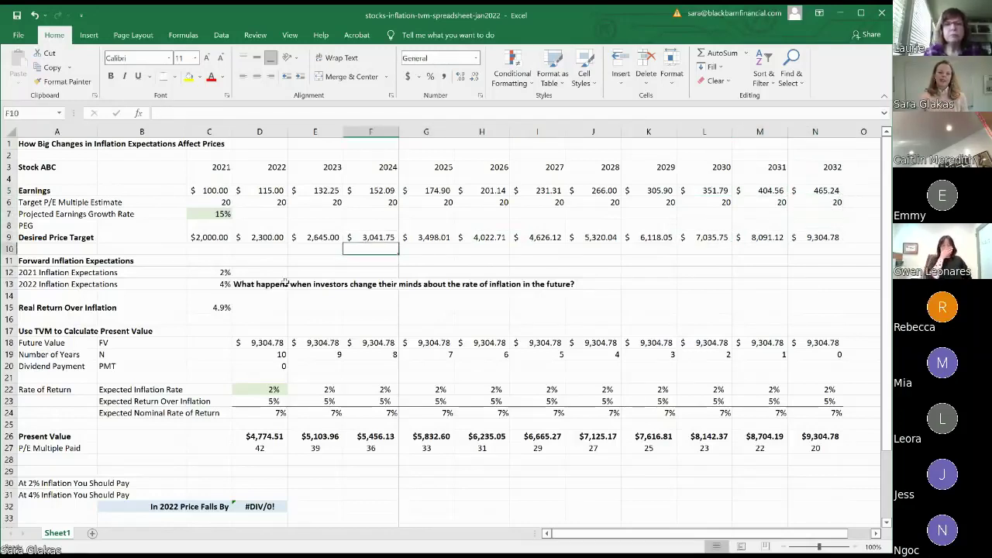
{"action": "key", "text": "Left"}
{"action": "key", "text": "Left"}
{"action": "key", "text": "Right"}
{"action": "key", "text": "Right"}
{"action": "key", "text": "Right"}
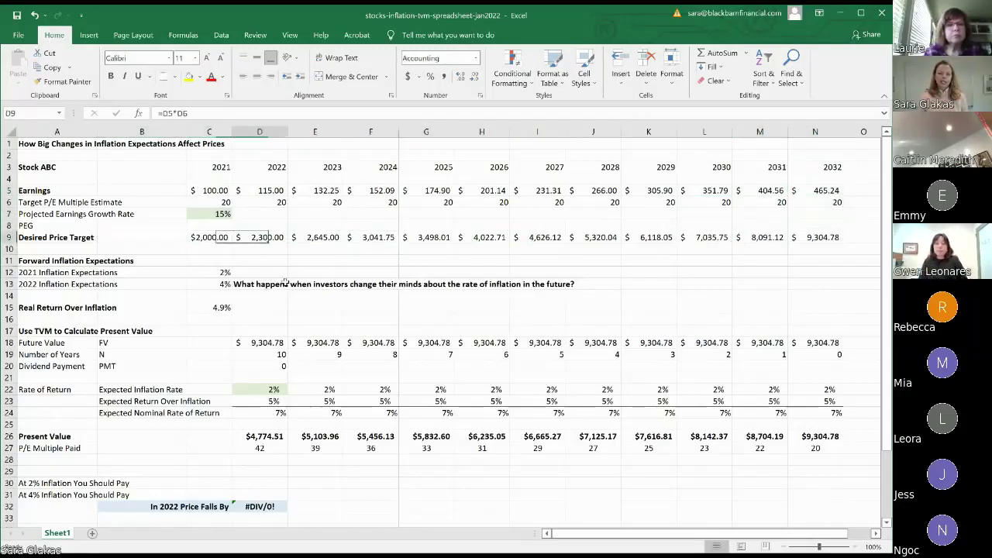
Review the forward inflation expectations, checking the 2021 rate against the real return over inflation
{"action": "key", "text": "Down"}
{"action": "key", "text": "Down"}
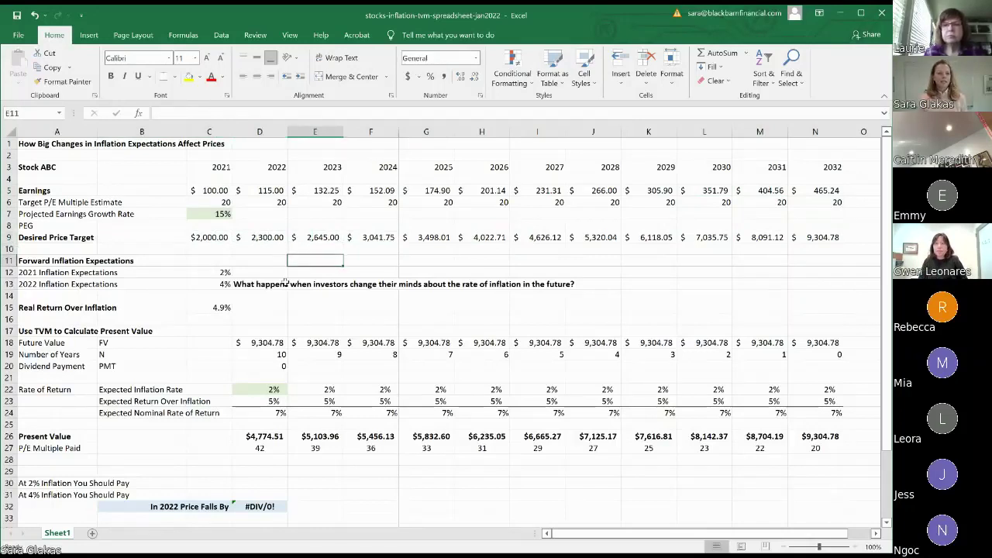
{"action": "key", "text": "Left"}
{"action": "key", "text": "Left"}
{"action": "key", "text": "Left"}
{"action": "key", "text": "Left"}
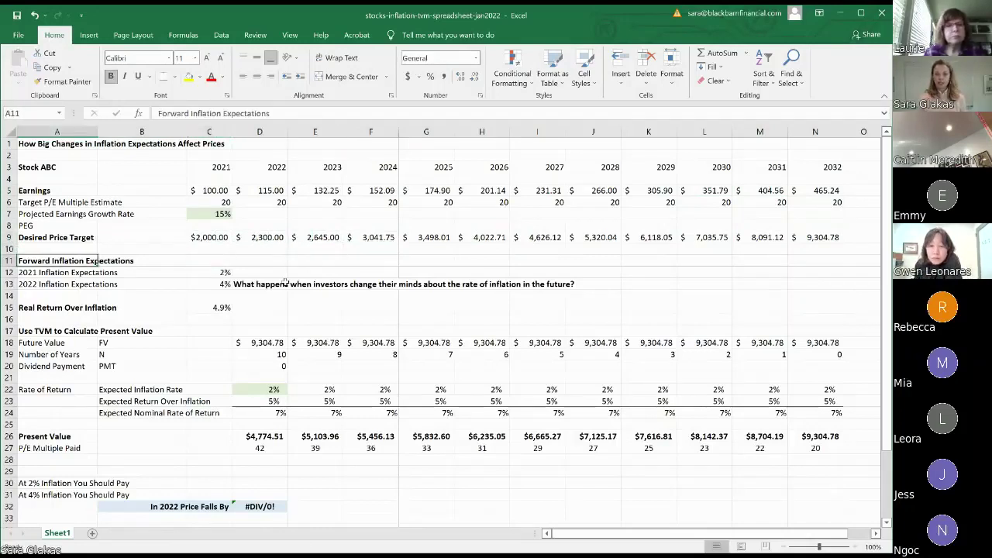
{"action": "key", "text": "Down"}
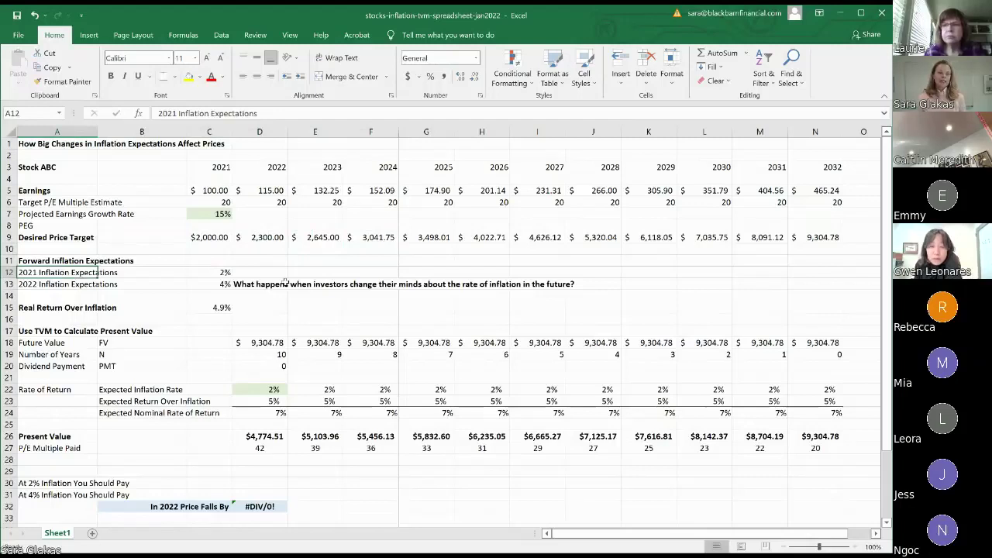
{"action": "key", "text": "Right"}
{"action": "key", "text": "Right"}
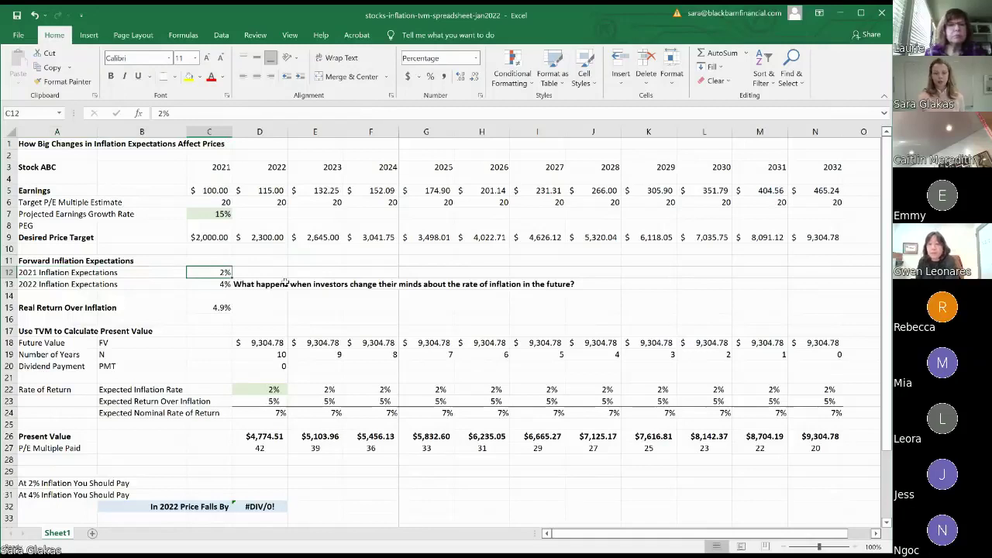
{"action": "key", "text": "Down"}
{"action": "key", "text": "Down"}
{"action": "key", "text": "Down"}
{"action": "key", "text": "Down"}
{"action": "key", "text": "Down"}
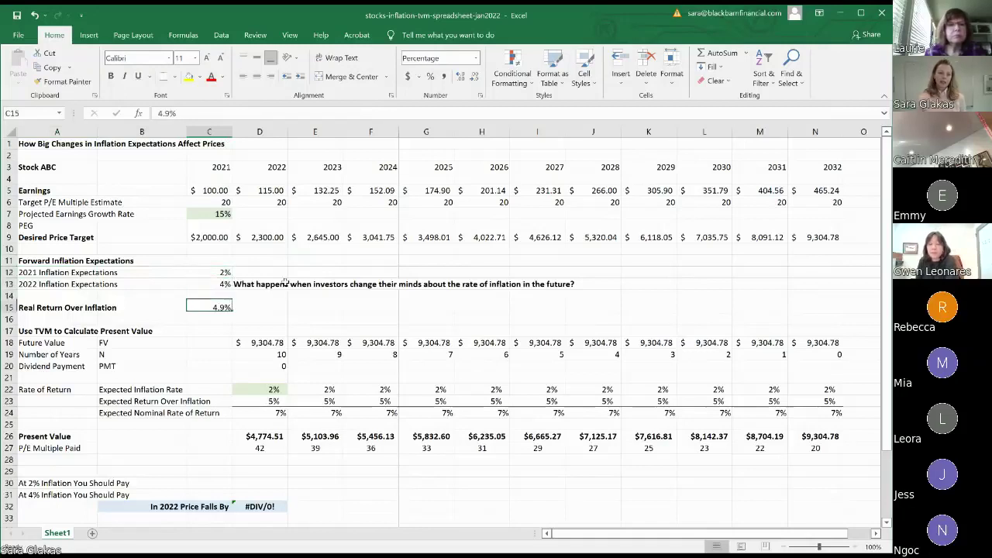
{"action": "key", "text": "Up"}
{"action": "key", "text": "Up"}
{"action": "key", "text": "Up"}
{"action": "key", "text": "Up"}
{"action": "key", "text": "Up"}
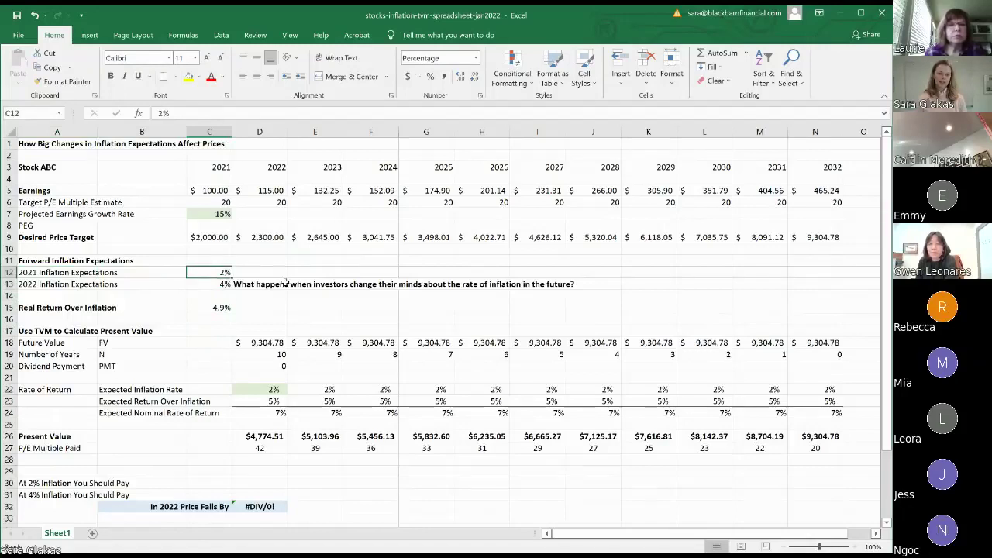
Set the real return over inflation to 6%
{"action": "key", "text": "Down"}
{"action": "key", "text": "Down"}
{"action": "key", "text": "Down"}
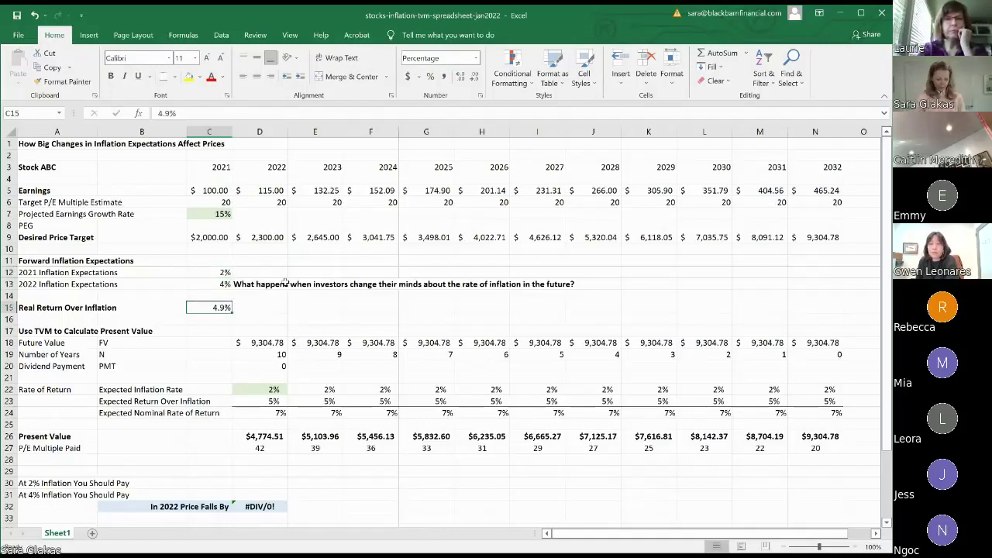
{"action": "type", "text": "6"}
{"action": "key", "text": "Return"}
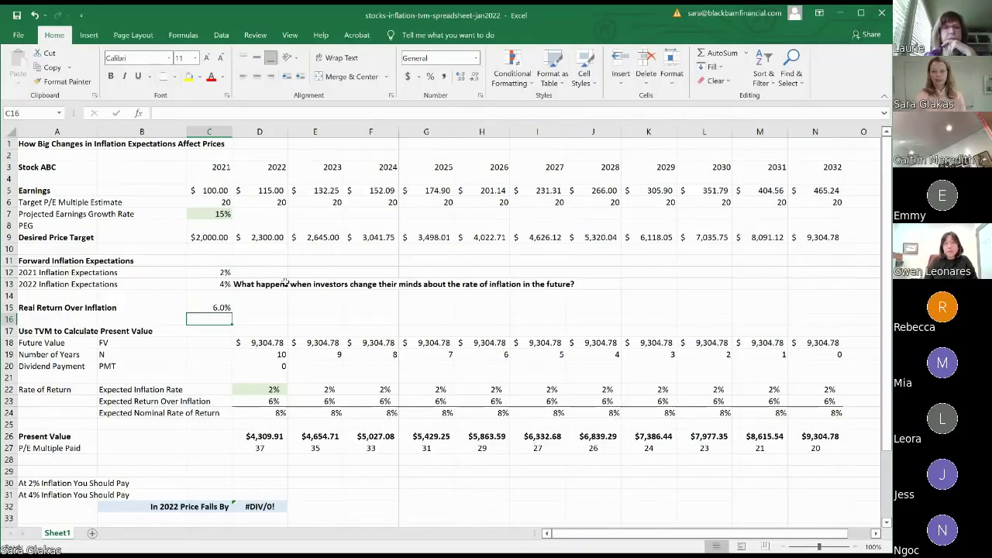
{"action": "key", "text": "Up"}
Examine the present value section's heading and the formula behind the 2022 future value
{"action": "key", "text": "Down"}
{"action": "key", "text": "Down"}
{"action": "key", "text": "Left"}
{"action": "key", "text": "Left"}
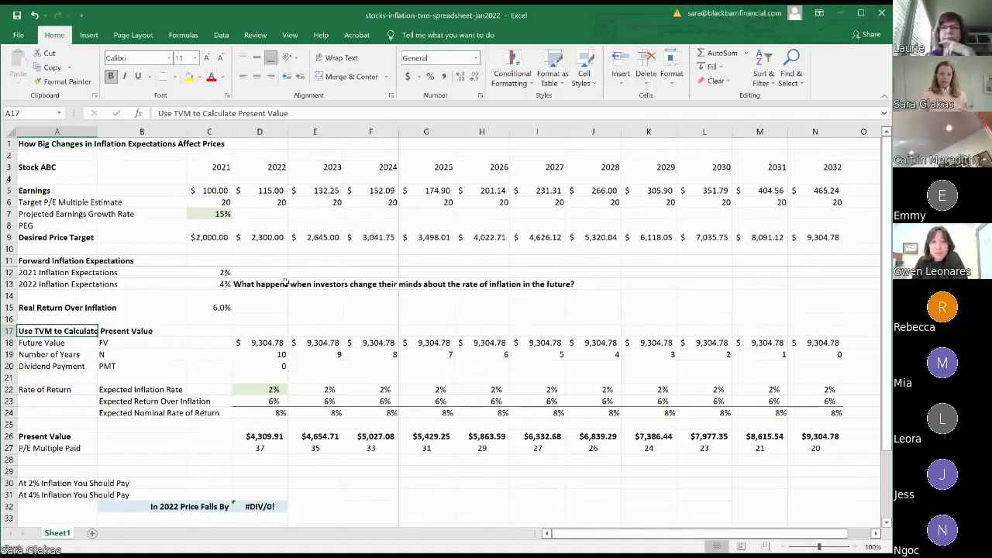
{"action": "key", "text": "Down"}
{"action": "key", "text": "Right"}
{"action": "key", "text": "Right"}
{"action": "key", "text": "Right"}
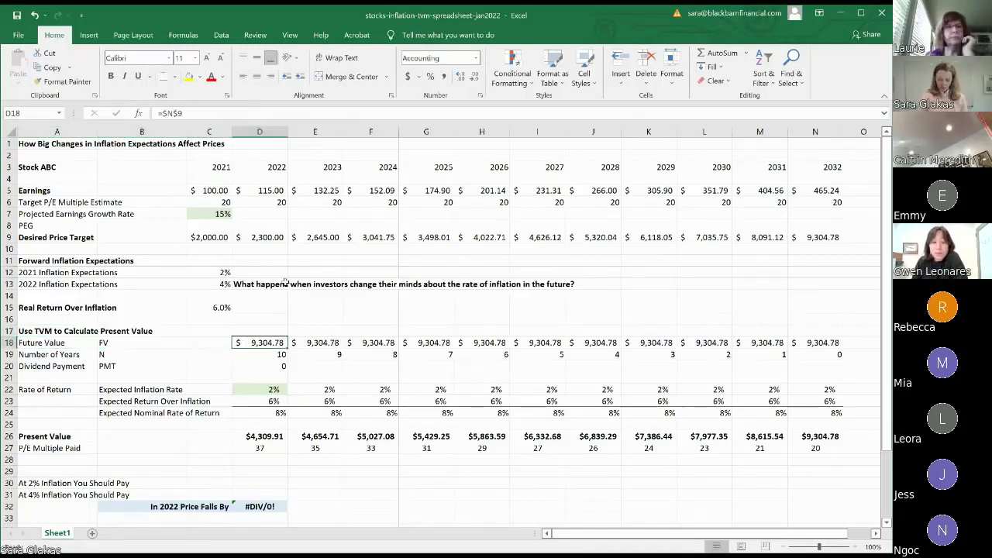
Trace the 2022 future value back to its source, the desired price target for 2032
{"action": "key", "text": "Up"}
{"action": "key", "text": "Up"}
{"action": "key", "text": "Up"}
{"action": "key", "text": "Up"}
{"action": "key", "text": "Up"}
{"action": "key", "text": "Up"}
{"action": "key", "text": "Up"}
{"action": "key", "text": "Up"}
{"action": "key", "text": "Up"}
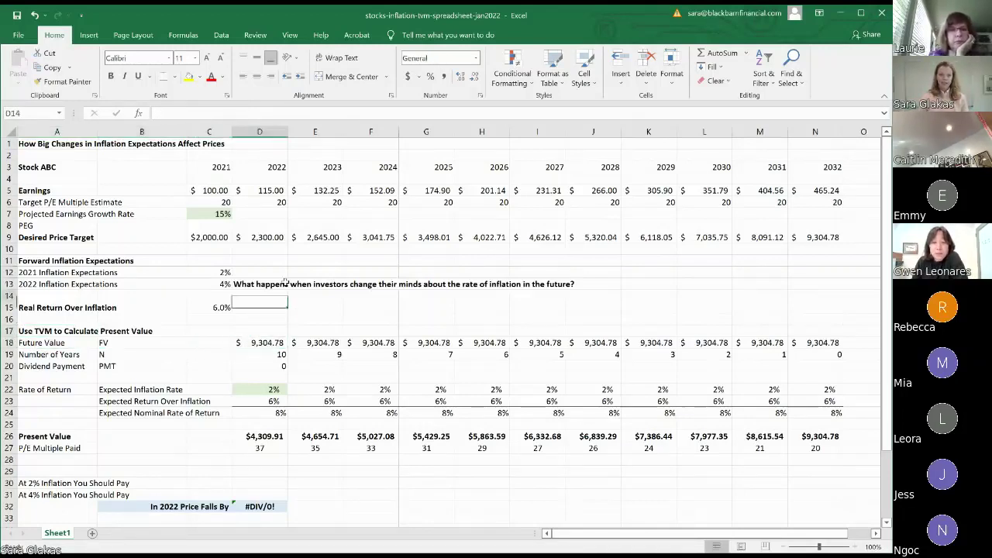
{"action": "key", "text": "Right"}
{"action": "key", "text": "Right"}
{"action": "key", "text": "Right"}
{"action": "key", "text": "Right"}
{"action": "key", "text": "Right"}
{"action": "key", "text": "Right"}
{"action": "key", "text": "Right"}
{"action": "key", "text": "Right"}
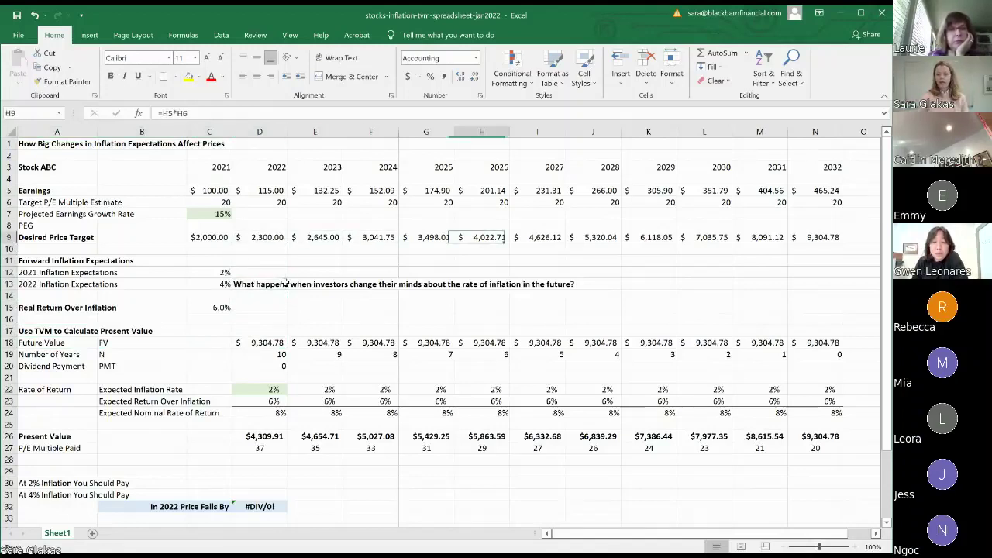
{"action": "key", "text": "Right"}
{"action": "key", "text": "Right"}
Review how the 2032 earnings and target P/E multiple produce that year's desired price target
{"action": "key", "text": "Up"}
{"action": "key", "text": "Up"}
{"action": "key", "text": "Up"}
{"action": "key", "text": "Up"}
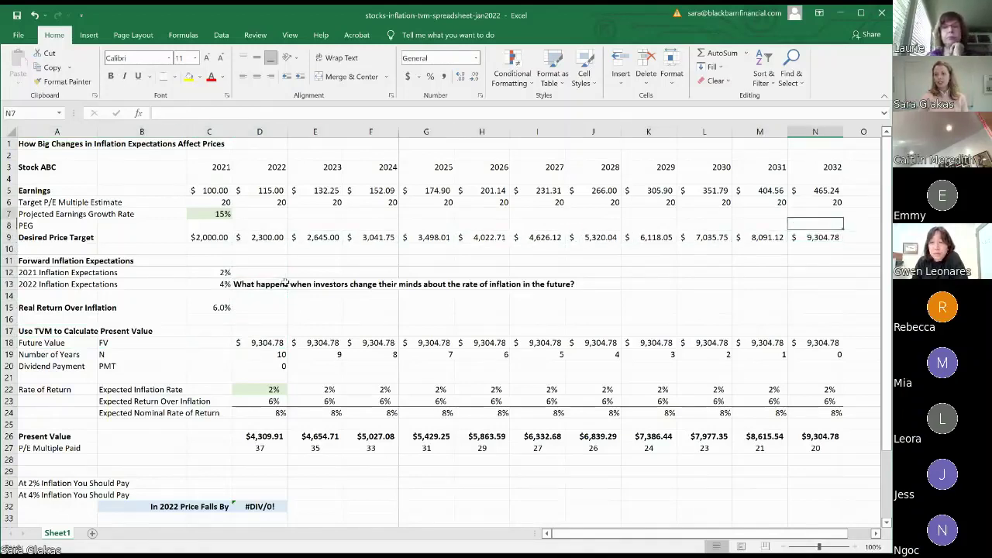
{"action": "key", "text": "Up"}
{"action": "key", "text": "Up"}
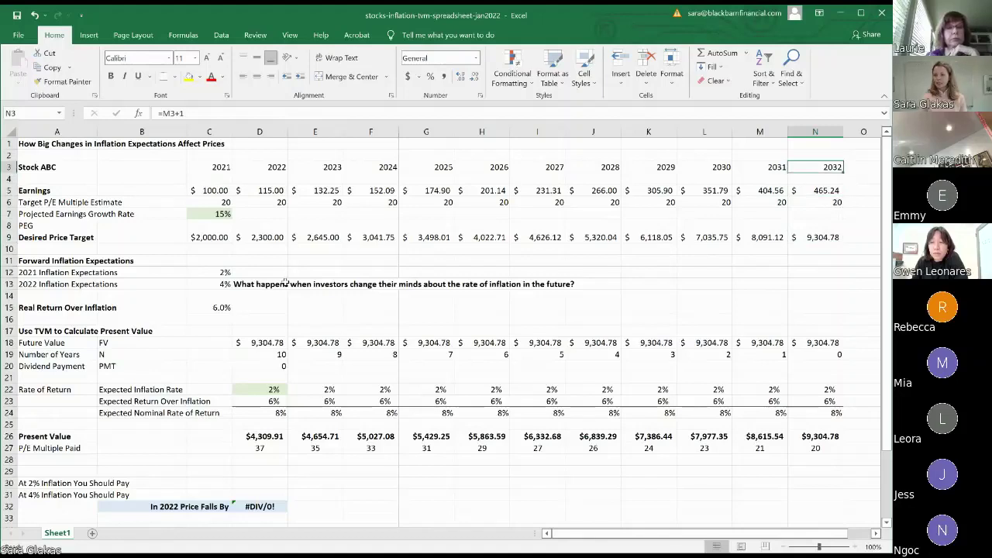
{"action": "key", "text": "Down"}
{"action": "key", "text": "Down"}
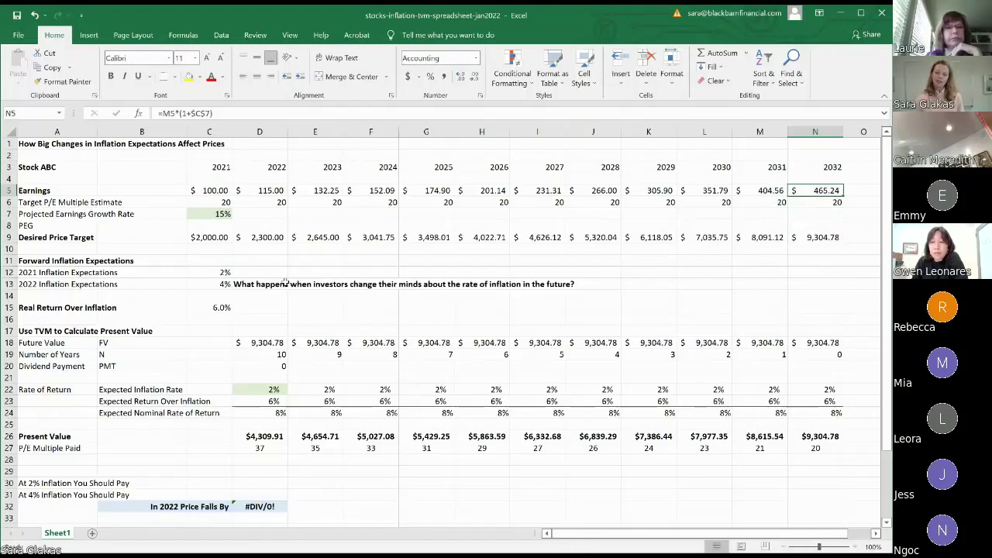
{"action": "key", "text": "Down"}
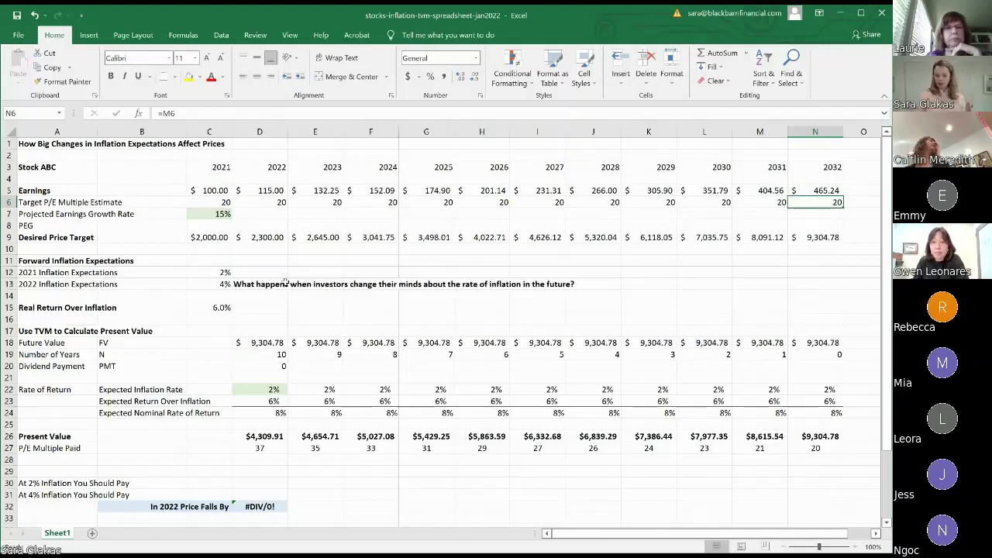
{"action": "key", "text": "Down"}
{"action": "key", "text": "Down"}
{"action": "key", "text": "Down"}
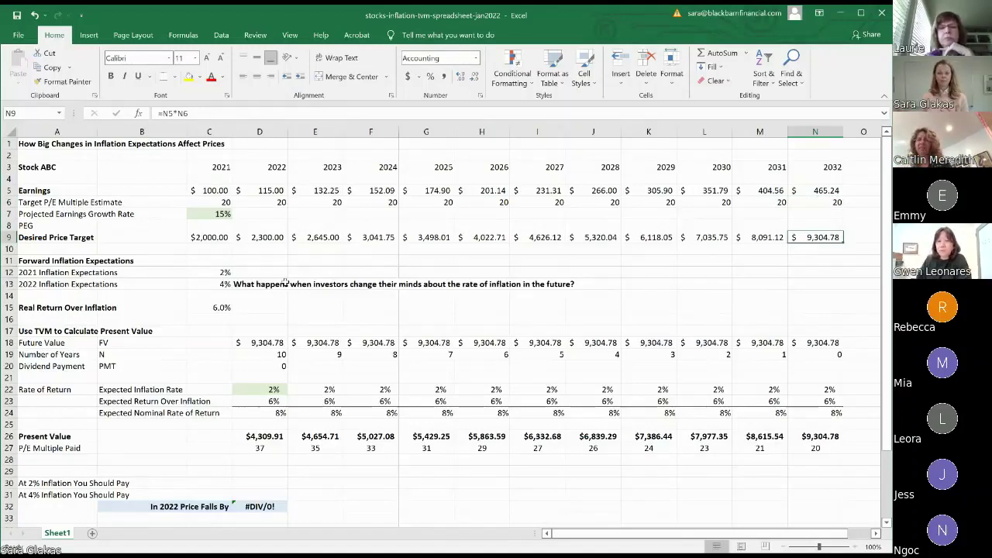
Review the future value row from 2032 back to 2022, plus the 2022 number of years and dividend payment
{"action": "key", "text": "Down"}
{"action": "key", "text": "Down"}
{"action": "key", "text": "Down"}
{"action": "key", "text": "Down"}
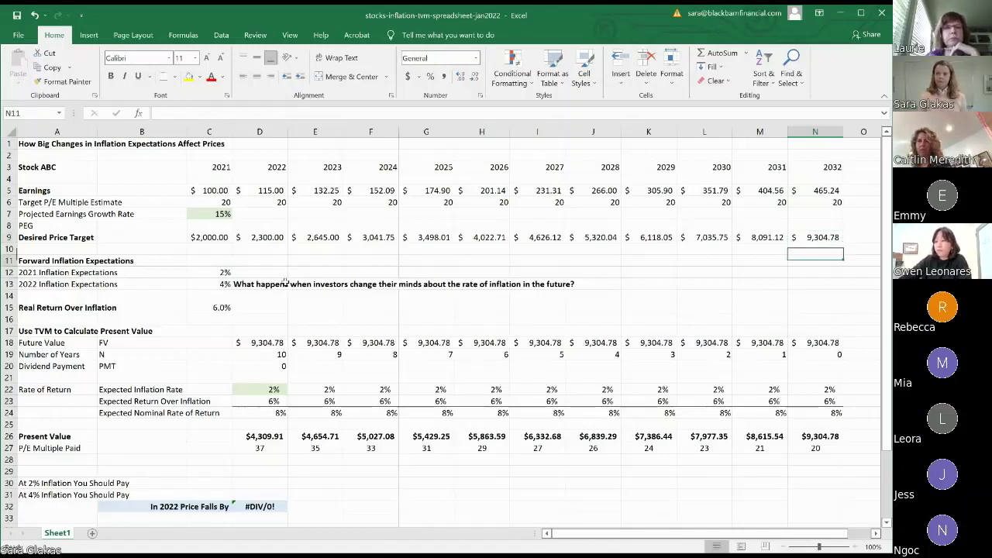
{"action": "key", "text": "Down"}
{"action": "key", "text": "Down"}
{"action": "key", "text": "Down"}
{"action": "key", "text": "Down"}
{"action": "key", "text": "Down"}
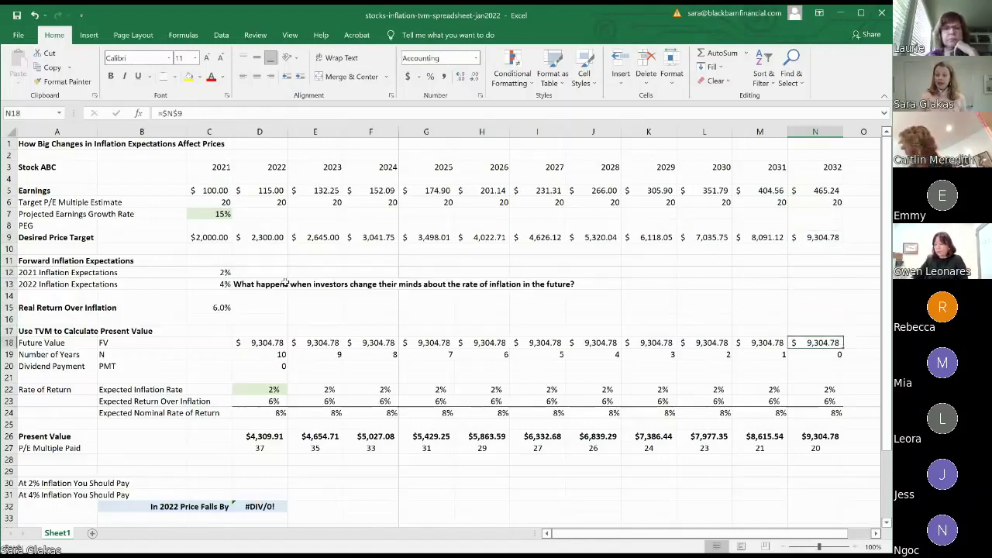
{"action": "key", "text": "Left"}
{"action": "key", "text": "Left"}
{"action": "key", "text": "Left"}
{"action": "key", "text": "Left"}
{"action": "key", "text": "Left"}
{"action": "key", "text": "Left"}
{"action": "key", "text": "Left"}
{"action": "key", "text": "Left"}
{"action": "key", "text": "Left"}
{"action": "key", "text": "Left"}
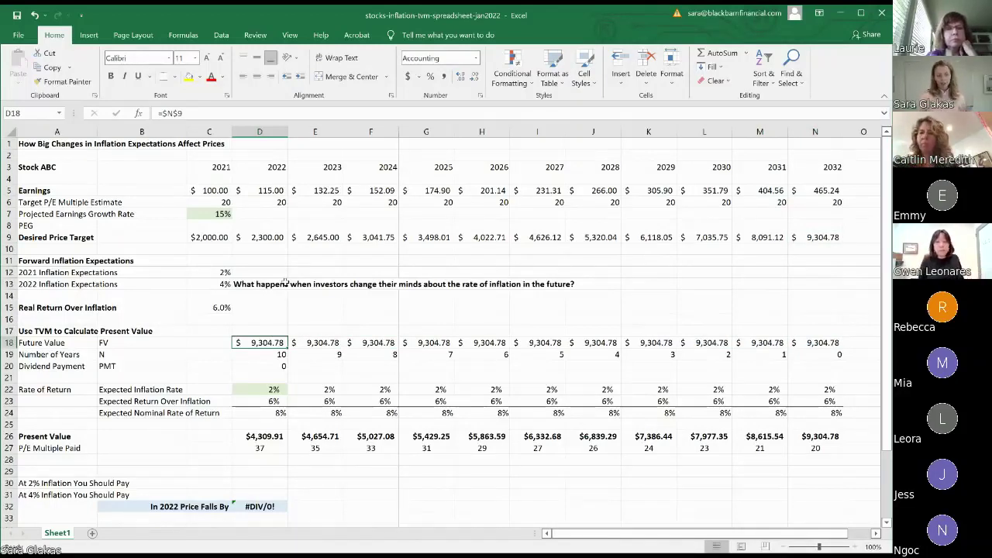
{"action": "key", "text": "Down"}
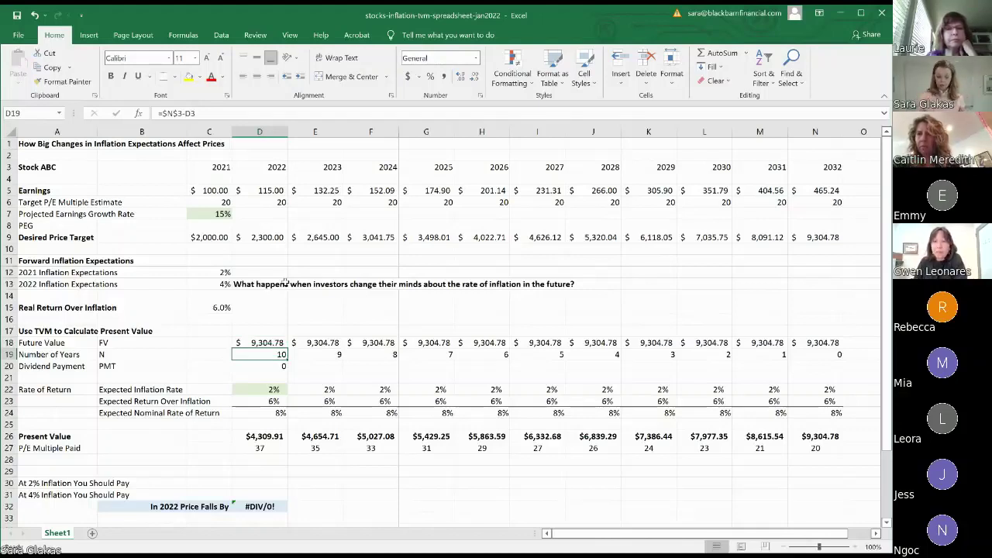
{"action": "key", "text": "Down"}
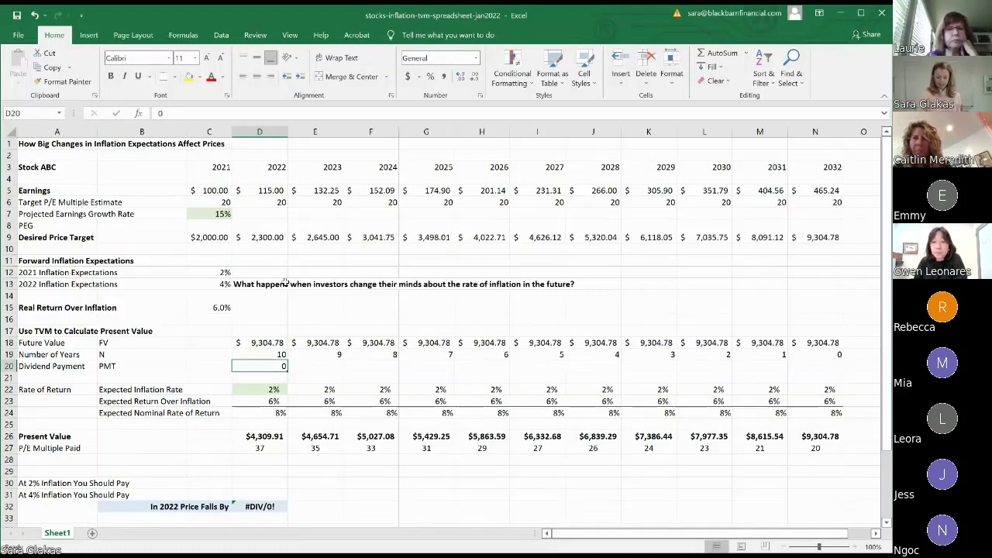
Review the 2022 expected inflation rate, return over inflation, nominal rate of return and the present value formula that uses them
{"action": "key", "text": "Down"}
{"action": "key", "text": "Down"}
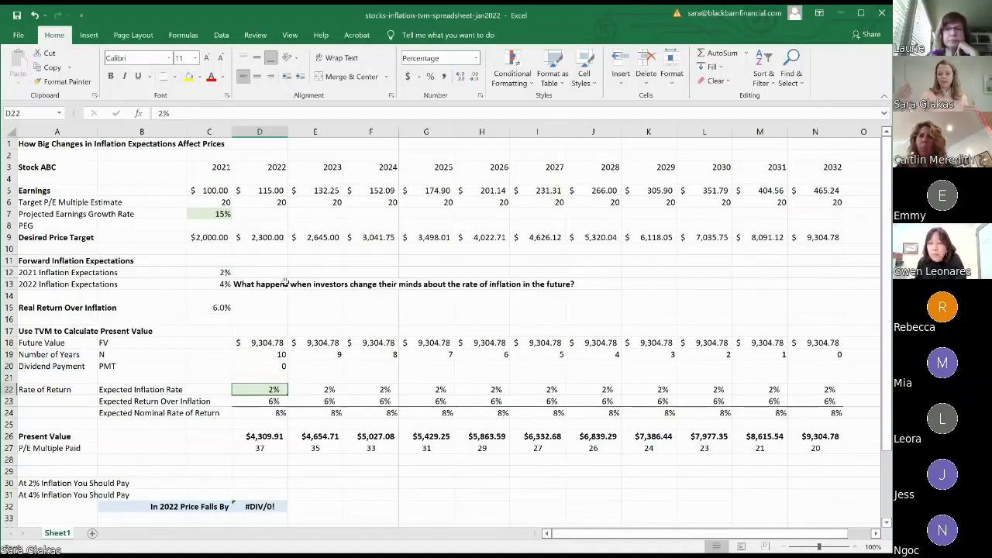
{"action": "key", "text": "Down"}
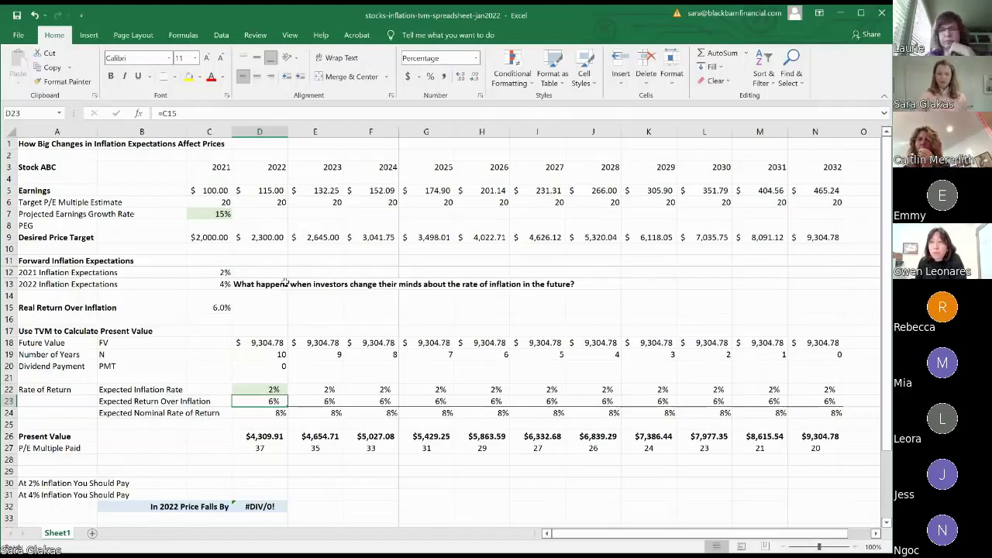
{"action": "key", "text": "Down"}
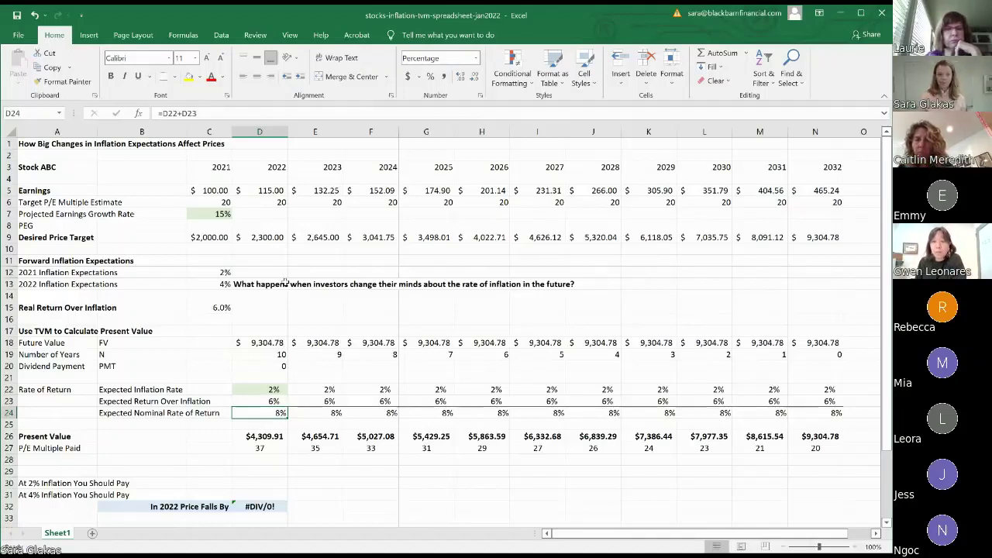
{"action": "key", "text": "Down"}
{"action": "key", "text": "Down"}
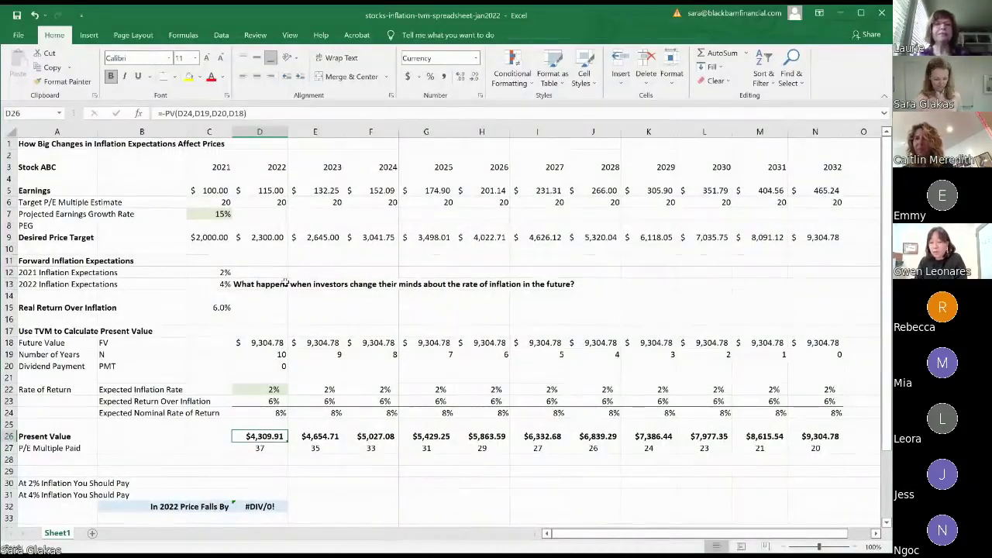
Copy the 2022–2032 present values into the "At 2% Inflation You Should Pay" row as values only
{"action": "left_click_drag", "start_coordinate": [268, 436], "coordinate": [815, 437]}
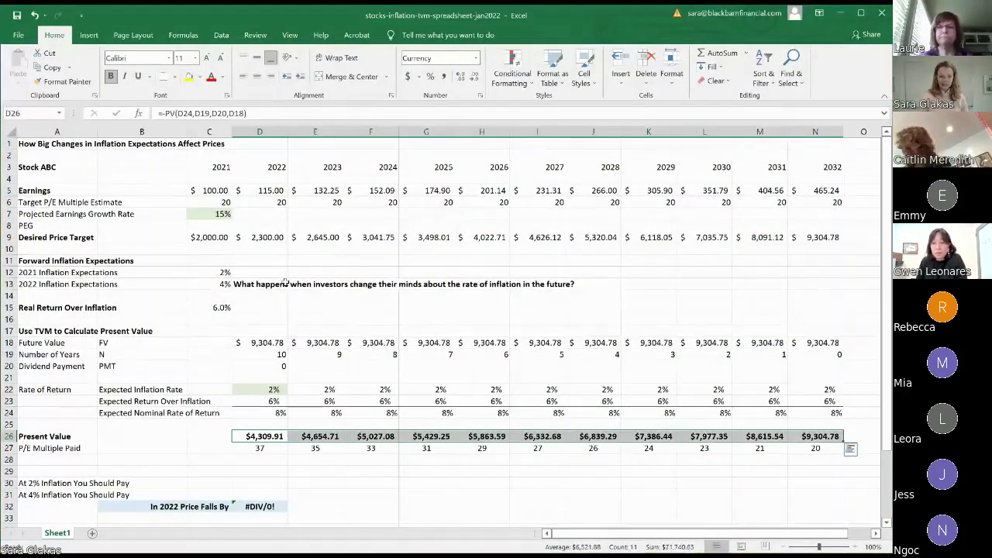
{"action": "key", "text": "ctrl+c"}
{"action": "key", "text": "Down"}
{"action": "key", "text": "Down"}
{"action": "key", "text": "Down"}
{"action": "key", "text": "Down"}
{"action": "key", "text": "Down"}
{"action": "key", "text": "Up"}
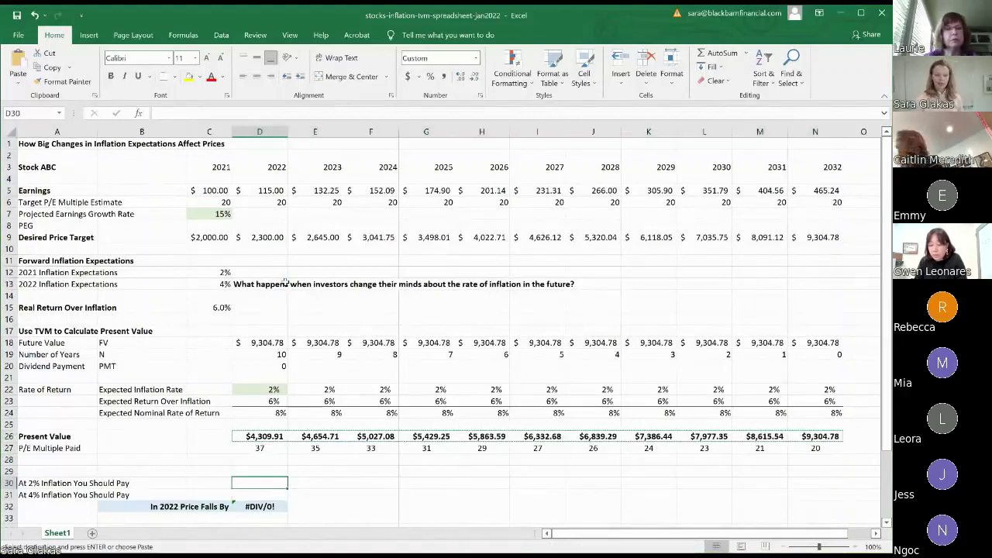
{"action": "right_click", "coordinate": [267, 483]}
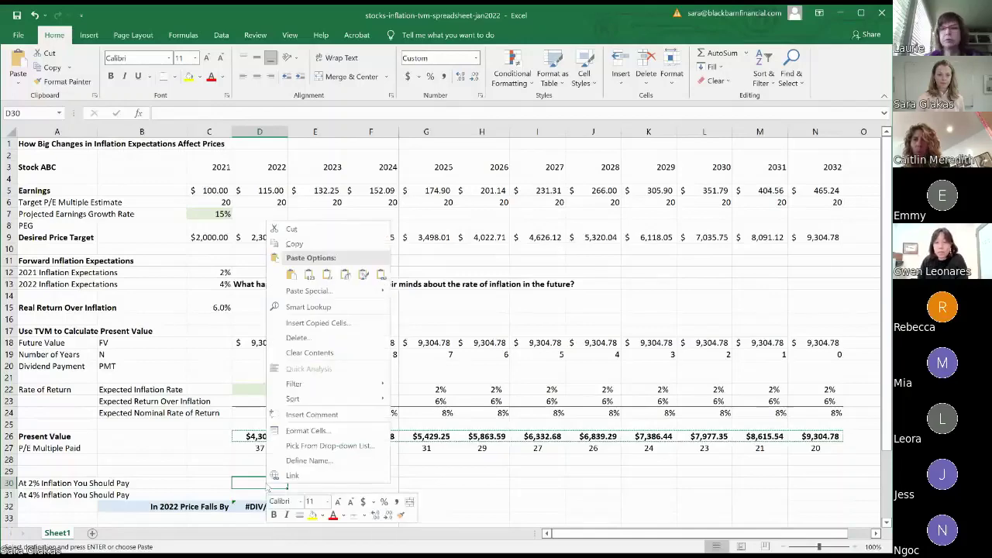
{"action": "left_click", "coordinate": [308, 275]}
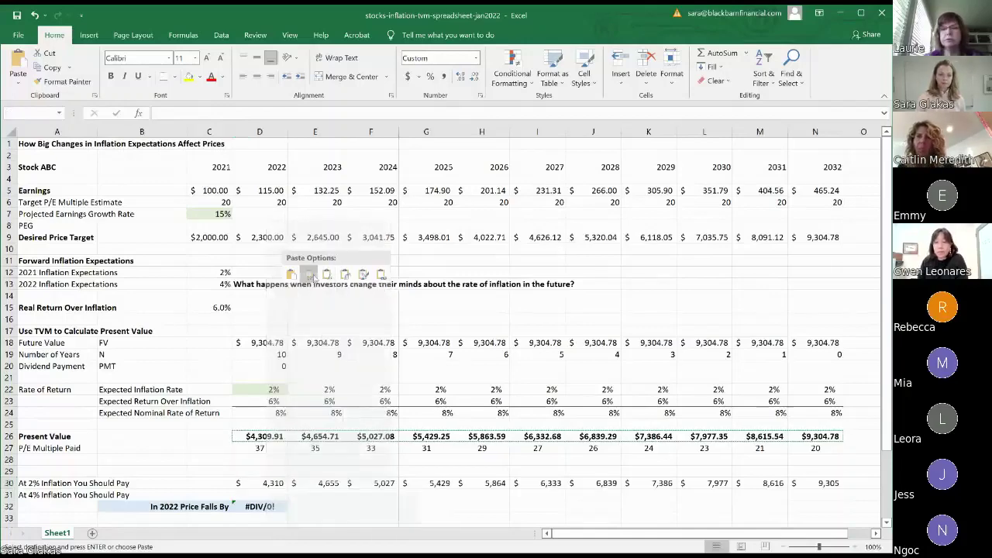
{"action": "left_click", "coordinate": [260, 483]}
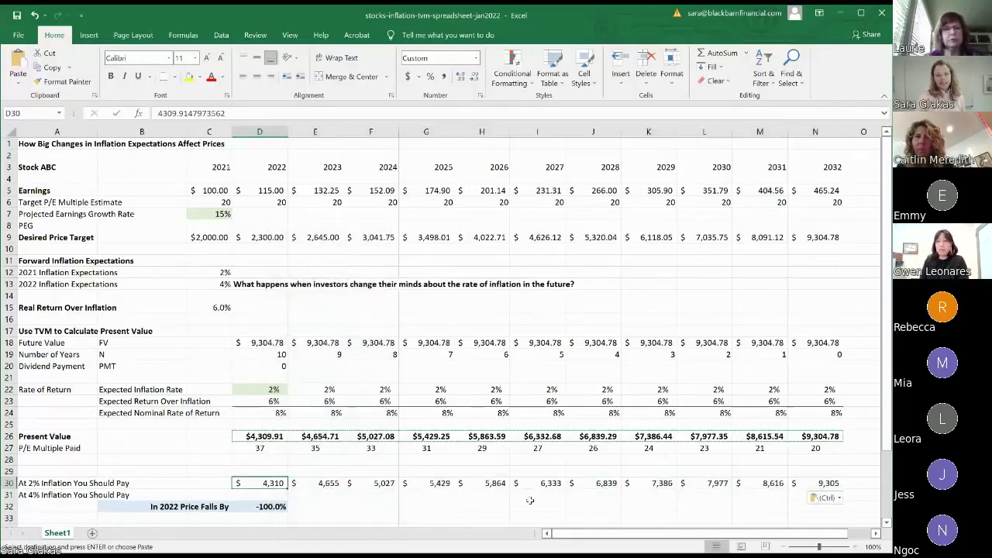
Examine the empty "At 4% Inflation You Should Pay" row and the 2022 inflation expectation it relies on
{"action": "key", "text": "Down"}
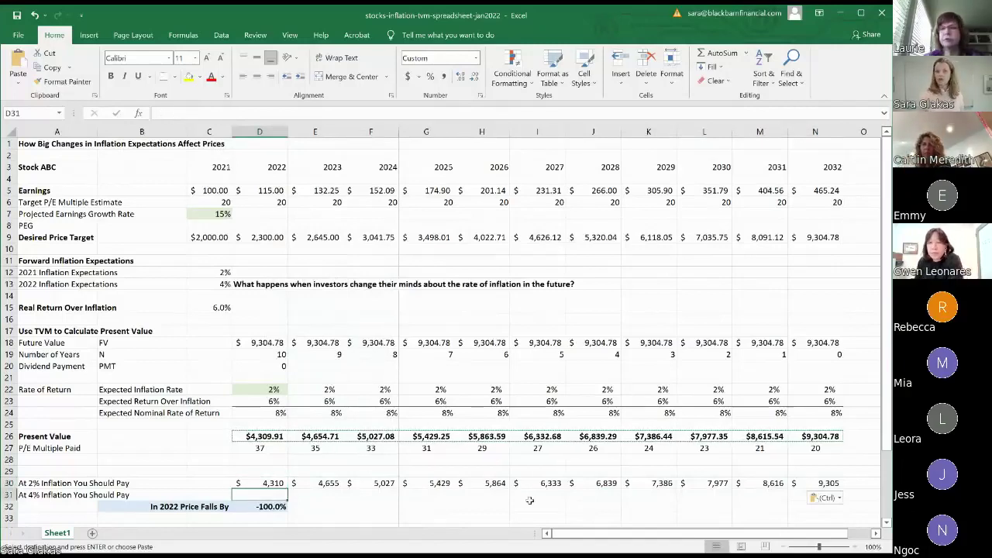
{"action": "key", "text": "Up"}
{"action": "key", "text": "Up"}
{"action": "key", "text": "Up"}
{"action": "key", "text": "Up"}
{"action": "key", "text": "Up"}
{"action": "key", "text": "Up"}
{"action": "key", "text": "Up"}
{"action": "key", "text": "Up"}
{"action": "key", "text": "Up"}
{"action": "key", "text": "Up"}
{"action": "key", "text": "Up"}
{"action": "key", "text": "Up"}
{"action": "key", "text": "Up"}
{"action": "key", "text": "Up"}
{"action": "key", "text": "Up"}
{"action": "key", "text": "Up"}
{"action": "key", "text": "Up"}
{"action": "key", "text": "Up"}
{"action": "key", "text": "Left"}
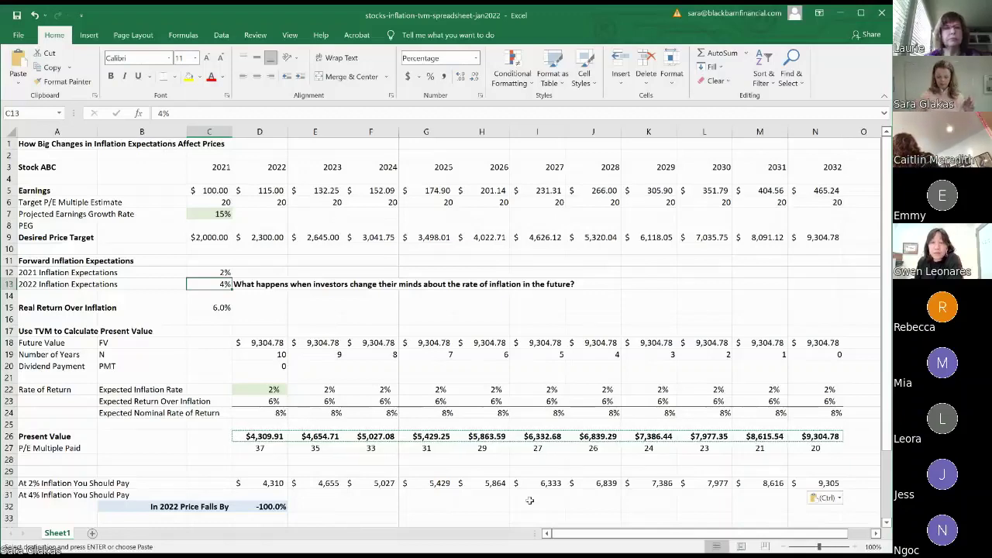
Set the 2022 expected inflation rate in the rate of return section to 4%
{"action": "key", "text": "Down"}
{"action": "key", "text": "Down"}
{"action": "key", "text": "Down"}
{"action": "key", "text": "Down"}
{"action": "key", "text": "Down"}
{"action": "key", "text": "Down"}
{"action": "key", "text": "Down"}
{"action": "key", "text": "Down"}
{"action": "key", "text": "Down"}
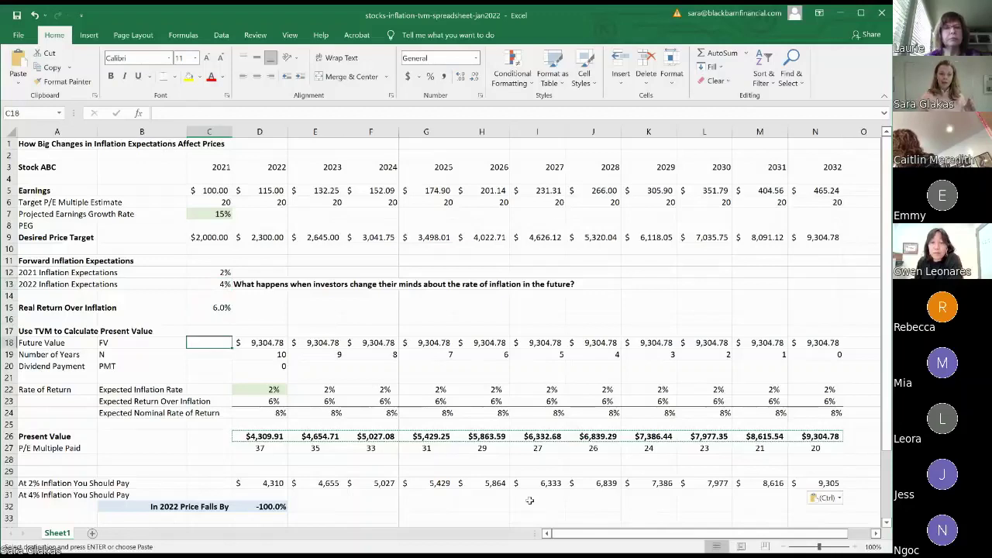
{"action": "key", "text": "Right"}
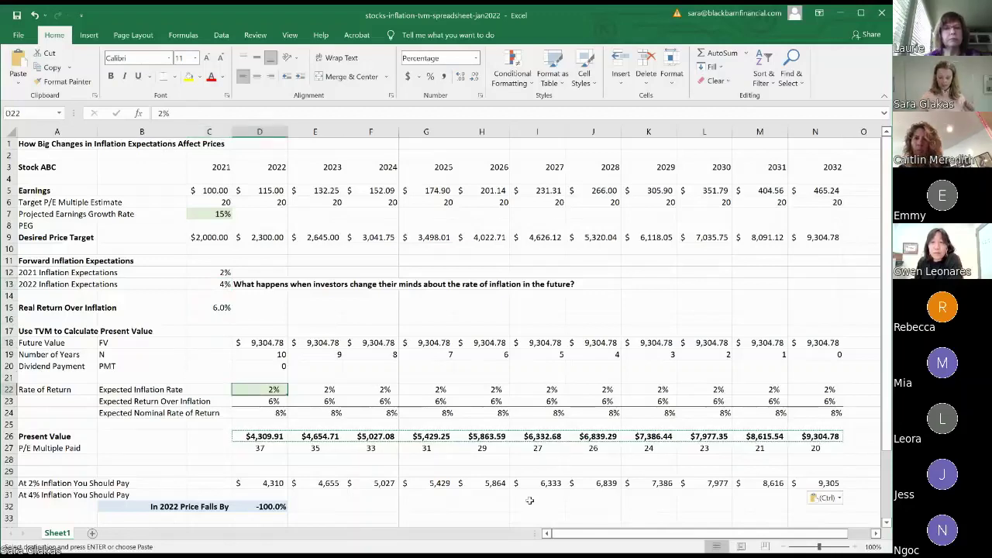
{"action": "type", "text": "4"}
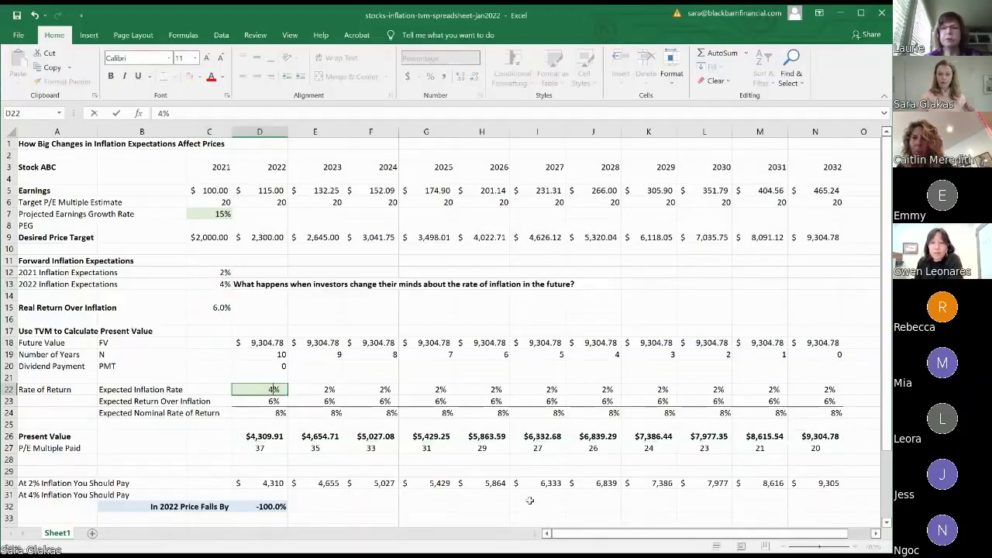
{"action": "key", "text": "Return"}
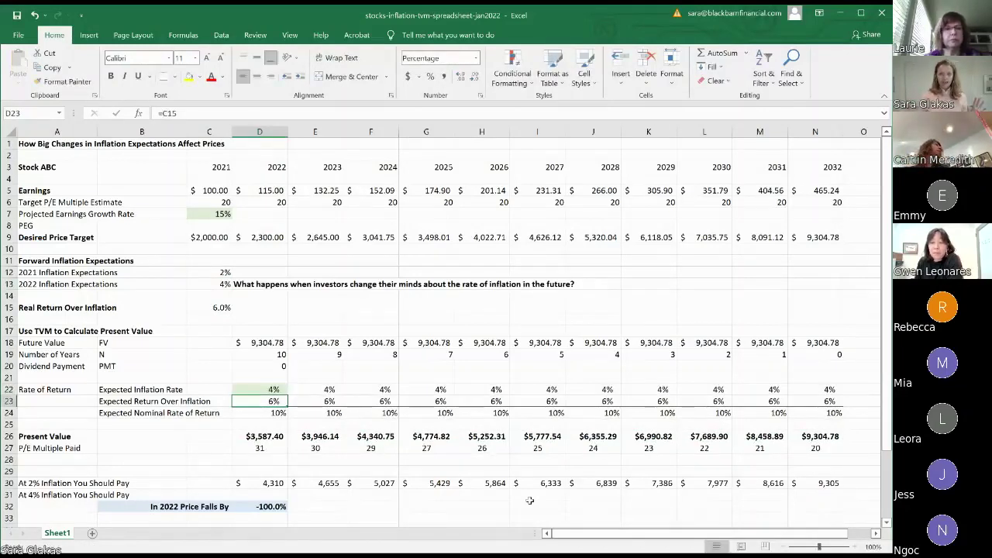
Check the recalculated 2022 nominal rate of return and present value, including their formulas
{"action": "key", "text": "Down"}
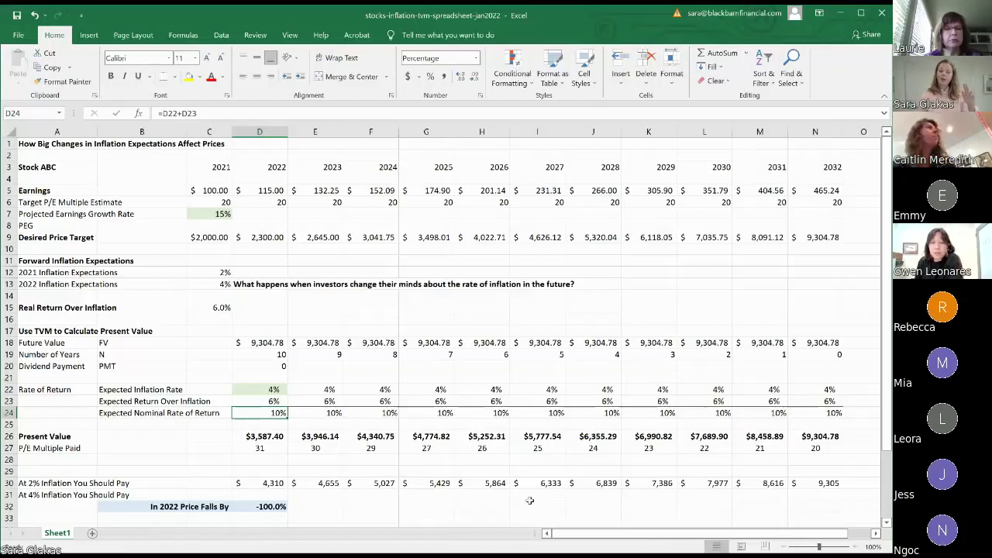
{"action": "key", "text": "Down"}
{"action": "key", "text": "Down"}
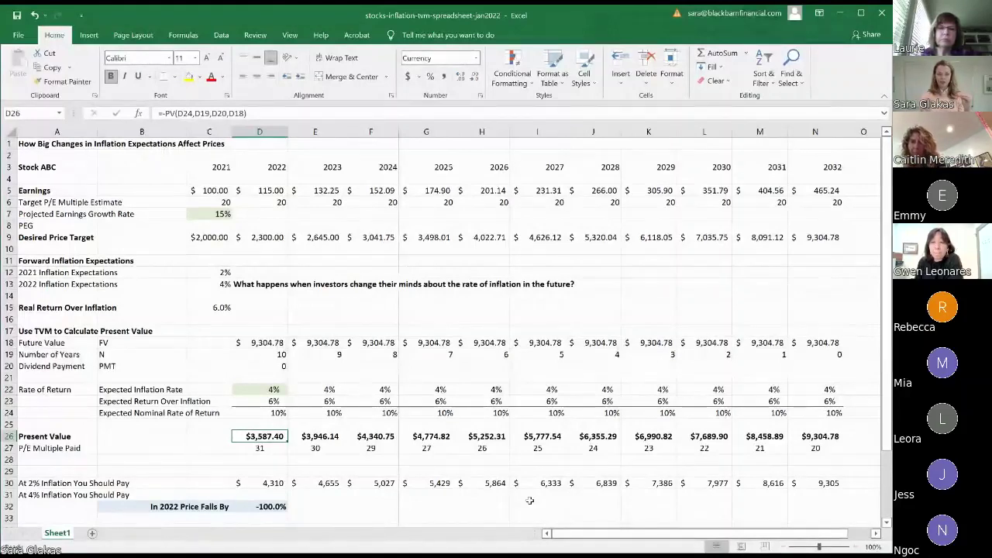
Copy the recalculated 2022–2032 present values into the "At 4% Inflation You Should Pay" row as values only
{"action": "key", "text": "shift+Right"}
{"action": "key", "text": "shift+Right"}
{"action": "key", "text": "shift+Right"}
{"action": "key", "text": "shift+Right"}
{"action": "key", "text": "shift+Right"}
{"action": "key", "text": "shift+Right"}
{"action": "key", "text": "shift+Right"}
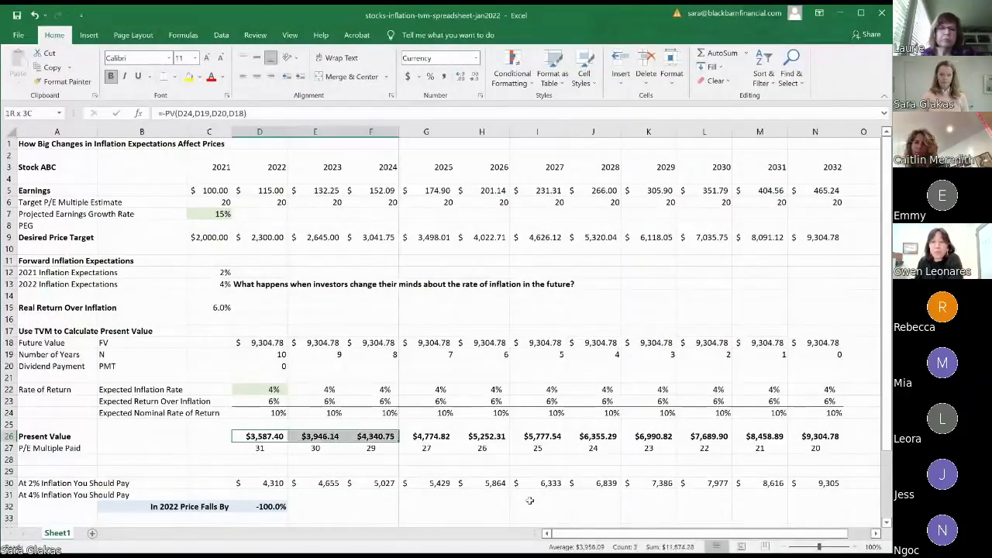
{"action": "key", "text": "shift+Right"}
{"action": "key", "text": "shift+Right"}
{"action": "key", "text": "shift+Right"}
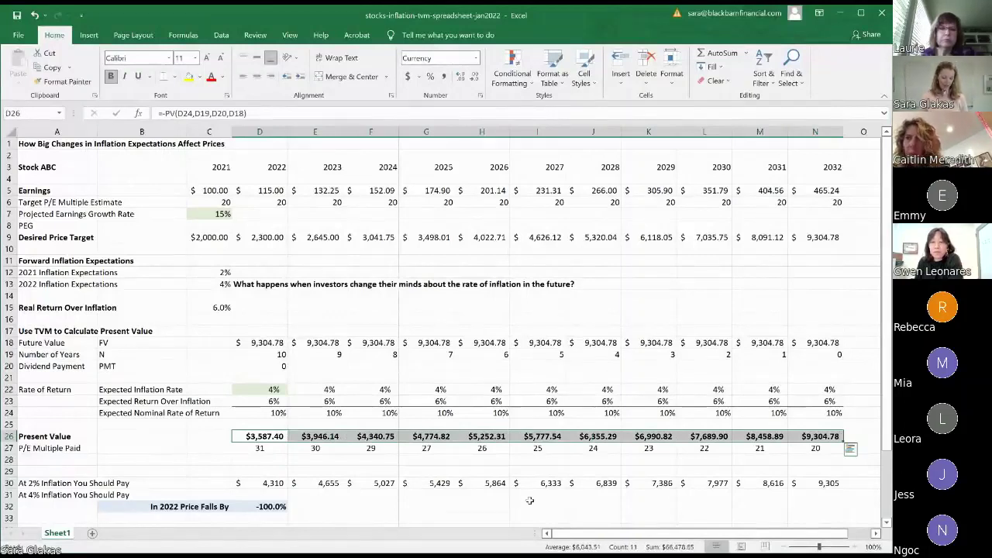
{"action": "key", "text": "ctrl+c"}
{"action": "key", "text": "Down"}
{"action": "key", "text": "Down"}
{"action": "key", "text": "Down"}
{"action": "key", "text": "Down"}
{"action": "key", "text": "Down"}
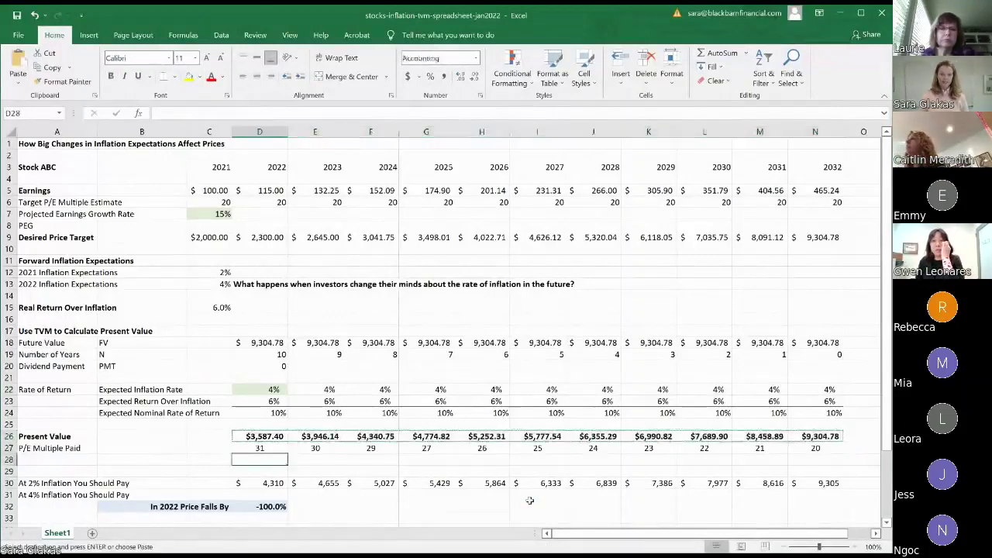
{"action": "key", "text": "ctrl+v"}
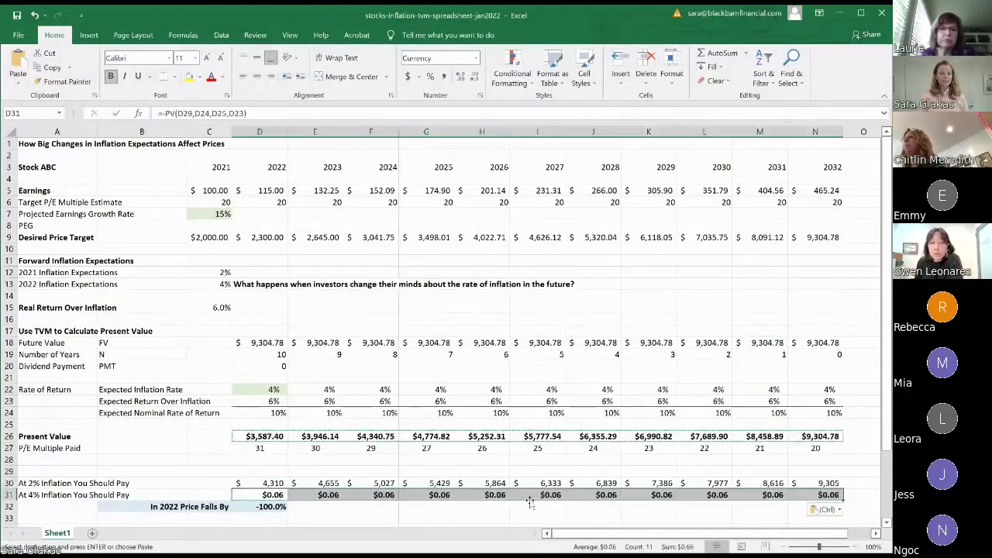
{"action": "key", "text": "ctrl+z"}
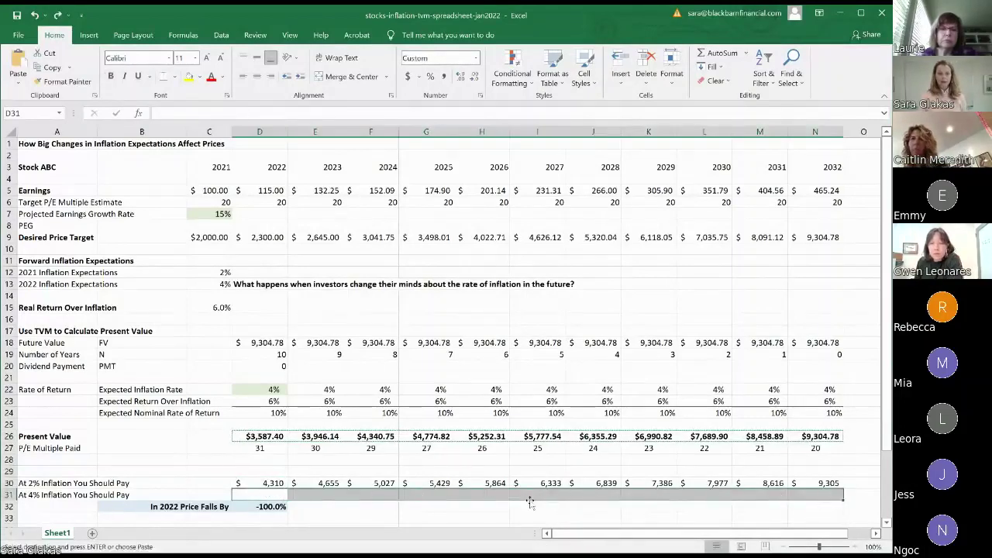
{"action": "right_click", "coordinate": [255, 495]}
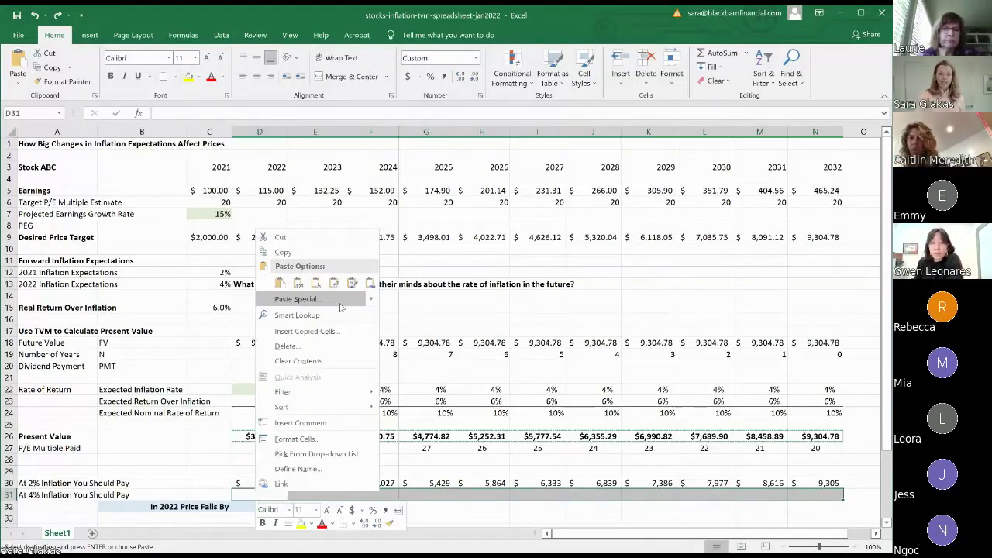
{"action": "left_click", "coordinate": [297, 282]}
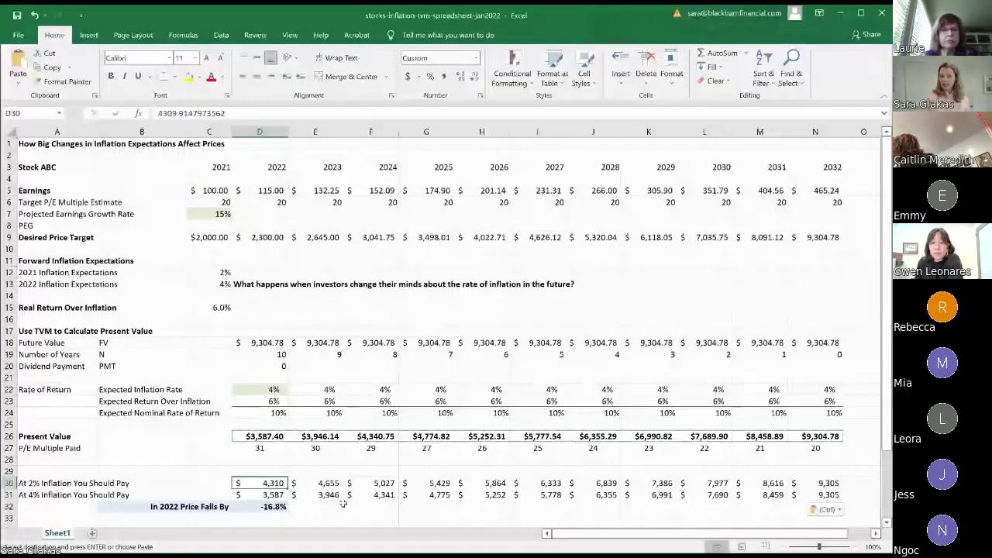
Review the 2022 prices under both inflation rates, the "In 2022 Price Falls By" formula, the projected earnings growth rate and 2032 earnings
{"action": "key", "text": "Down"}
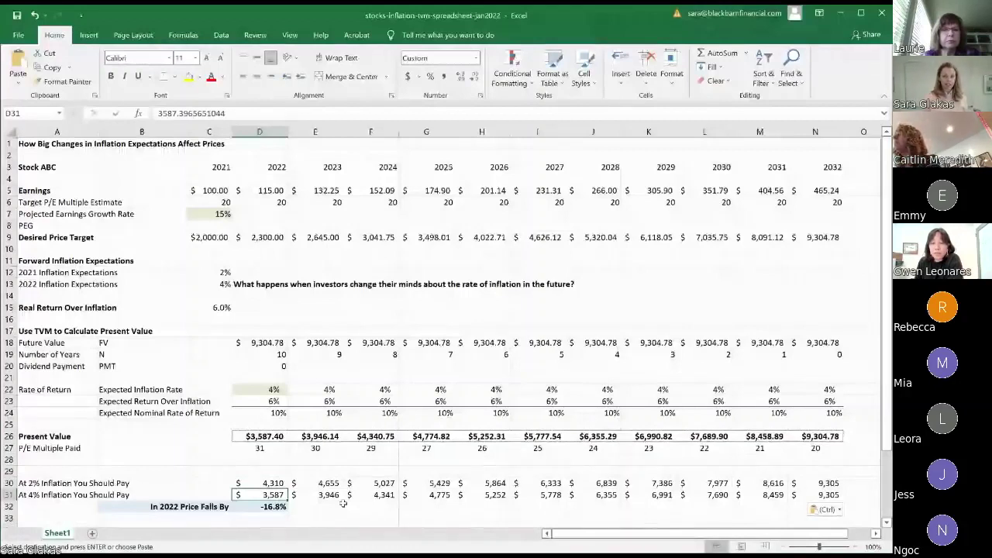
{"action": "key", "text": "Down"}
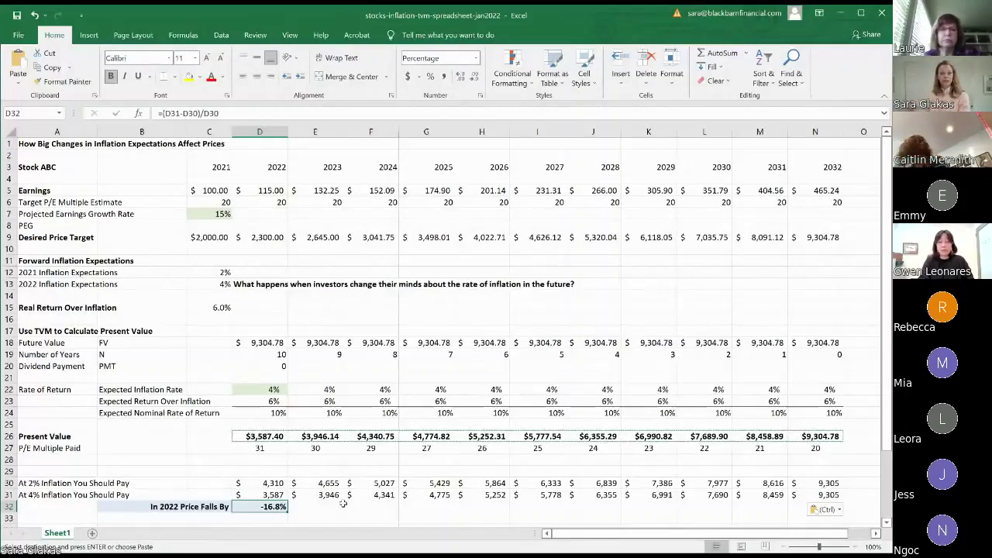
{"action": "left_click", "coordinate": [220, 215]}
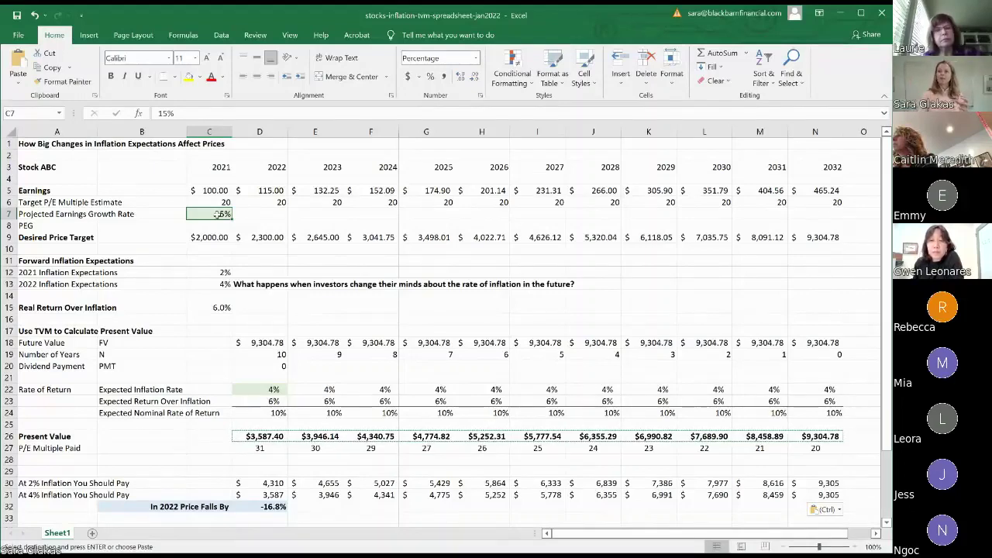
{"action": "left_click", "coordinate": [820, 192]}
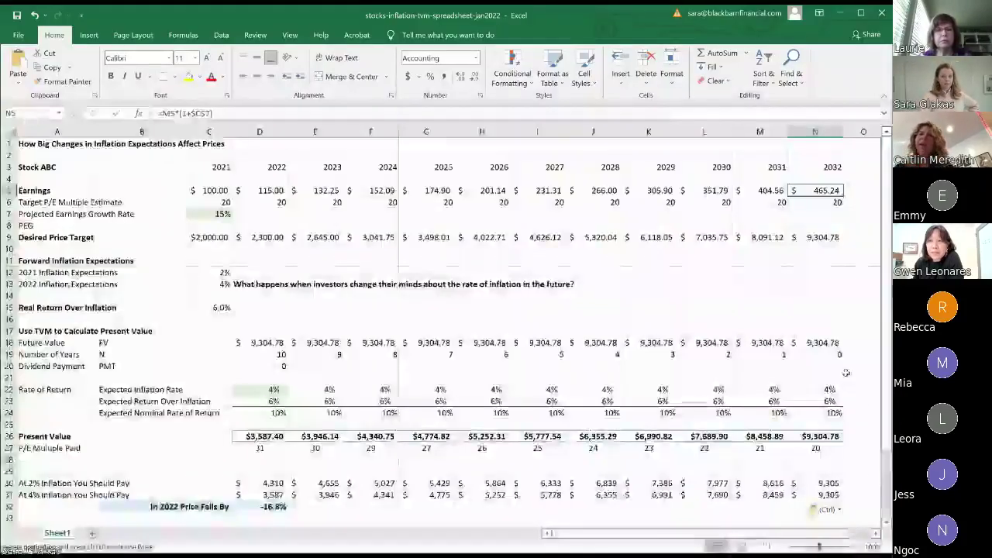
{"action": "left_click", "coordinate": [275, 506]}
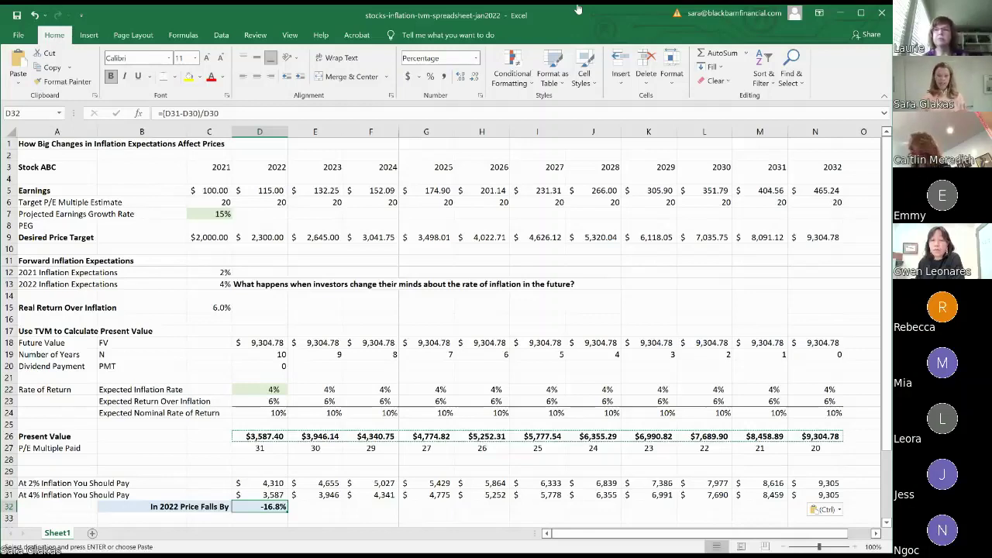
{"action": "left_click", "coordinate": [196, 213]}
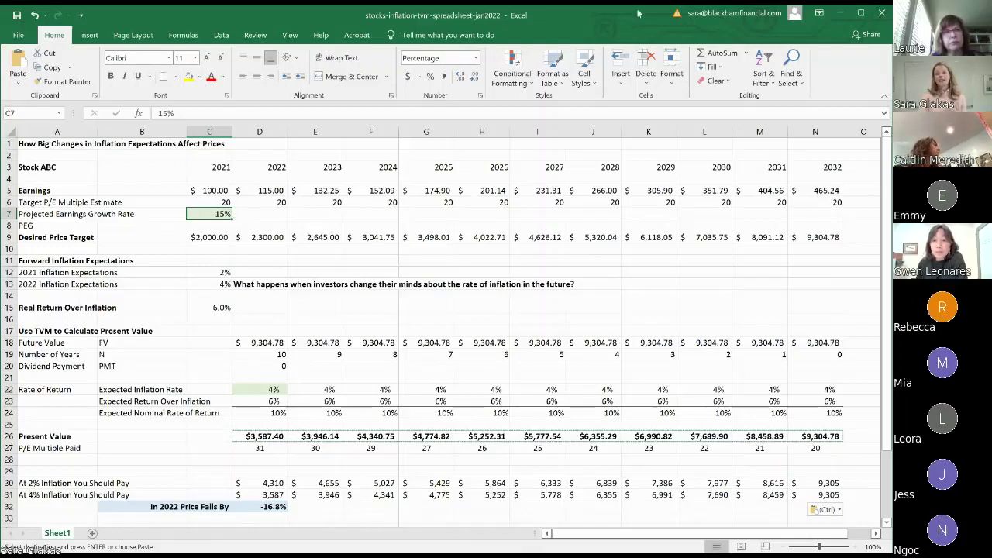
Stop sharing the spreadsheet in the video meeting
{"action": "left_click", "coordinate": [577, 10]}
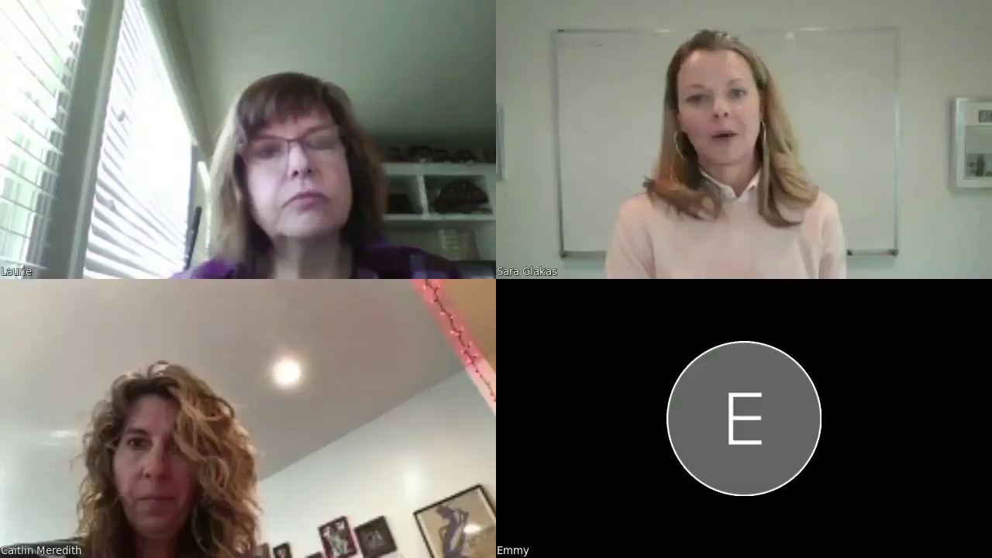